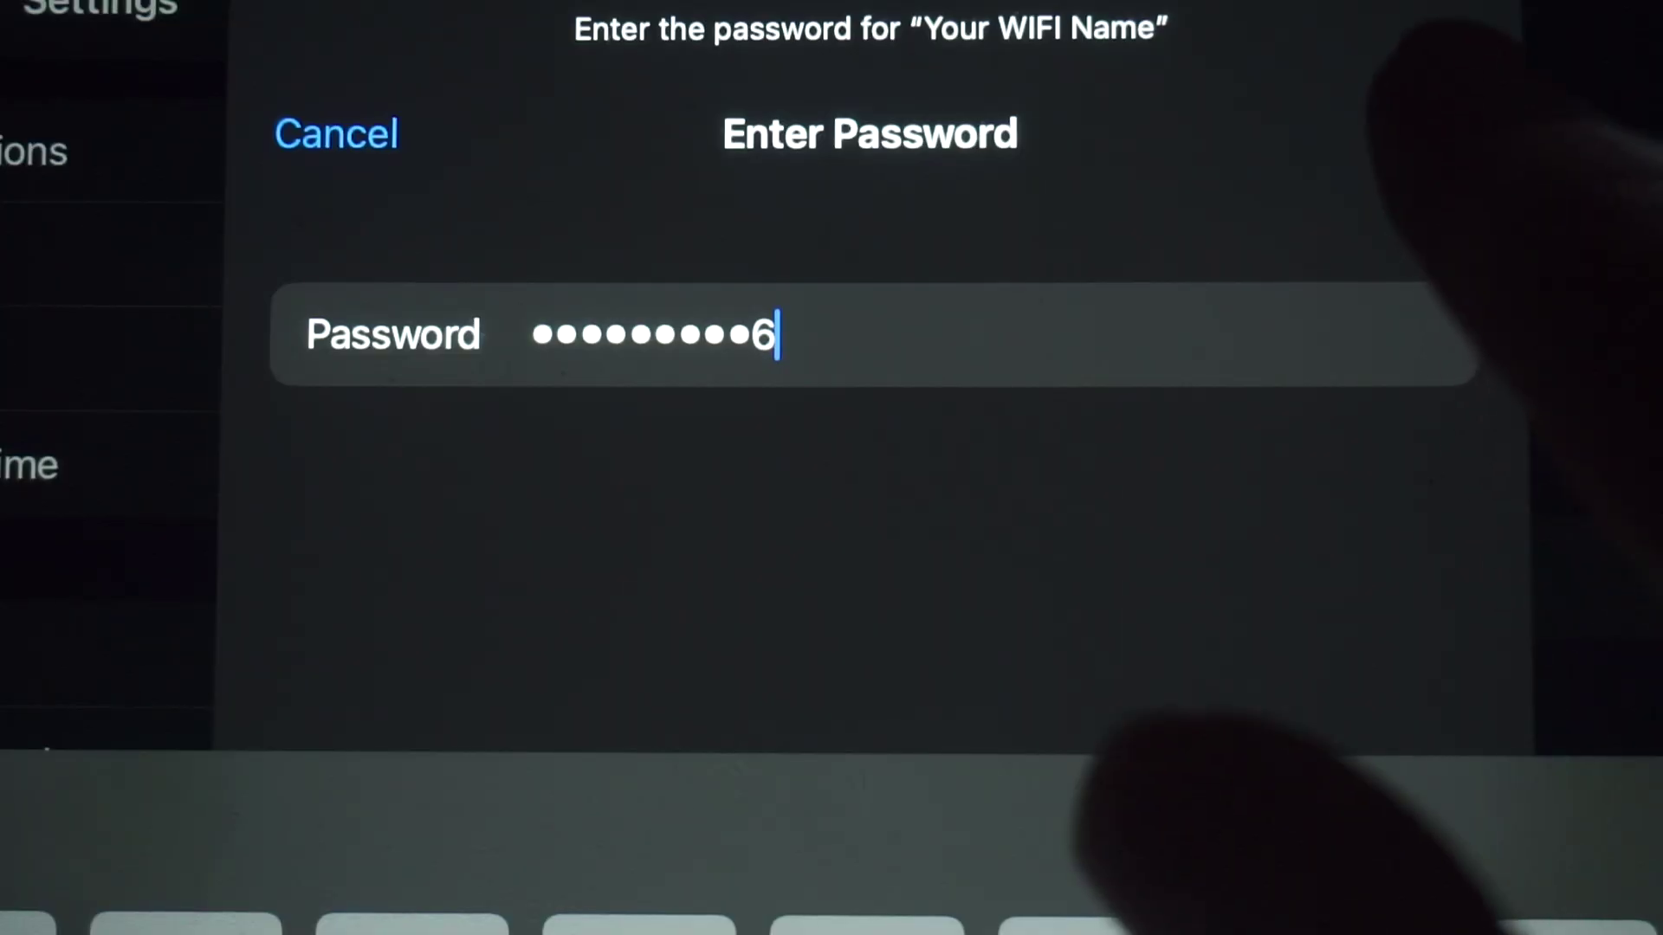
- Join the router's default Wi-Fi network with the security key from its label
{"action": "key", "text": "Return"}
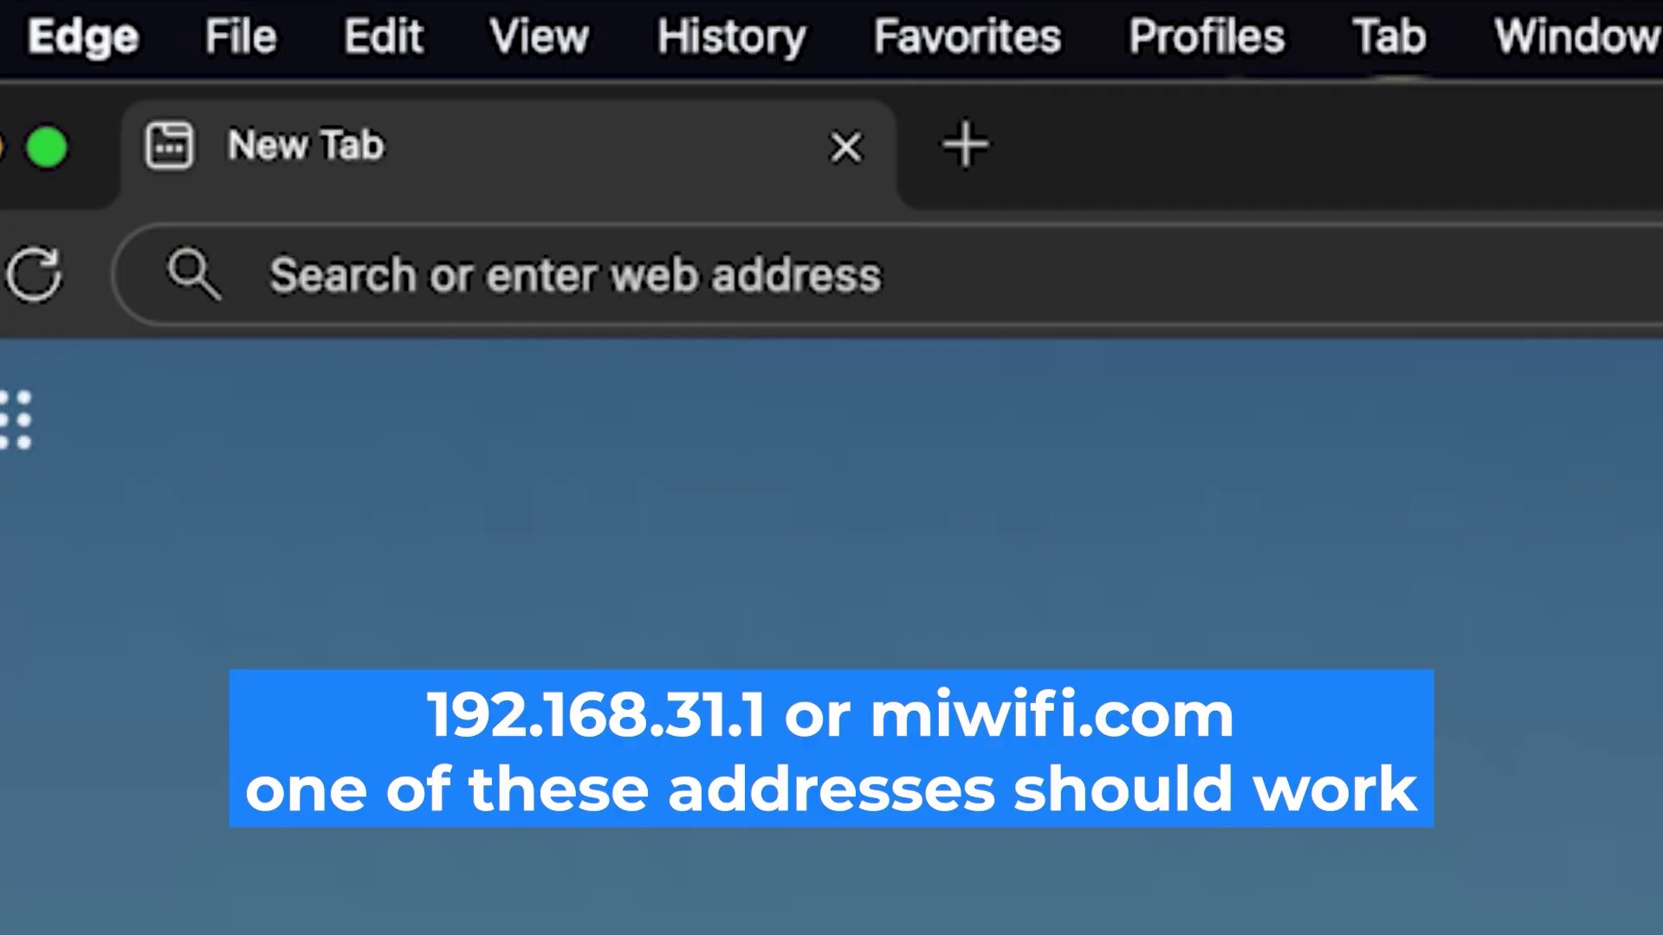
- Enter the router address 192.168.1.1 in Edge's address bar
{"action": "left_click", "coordinate": [852, 279]}
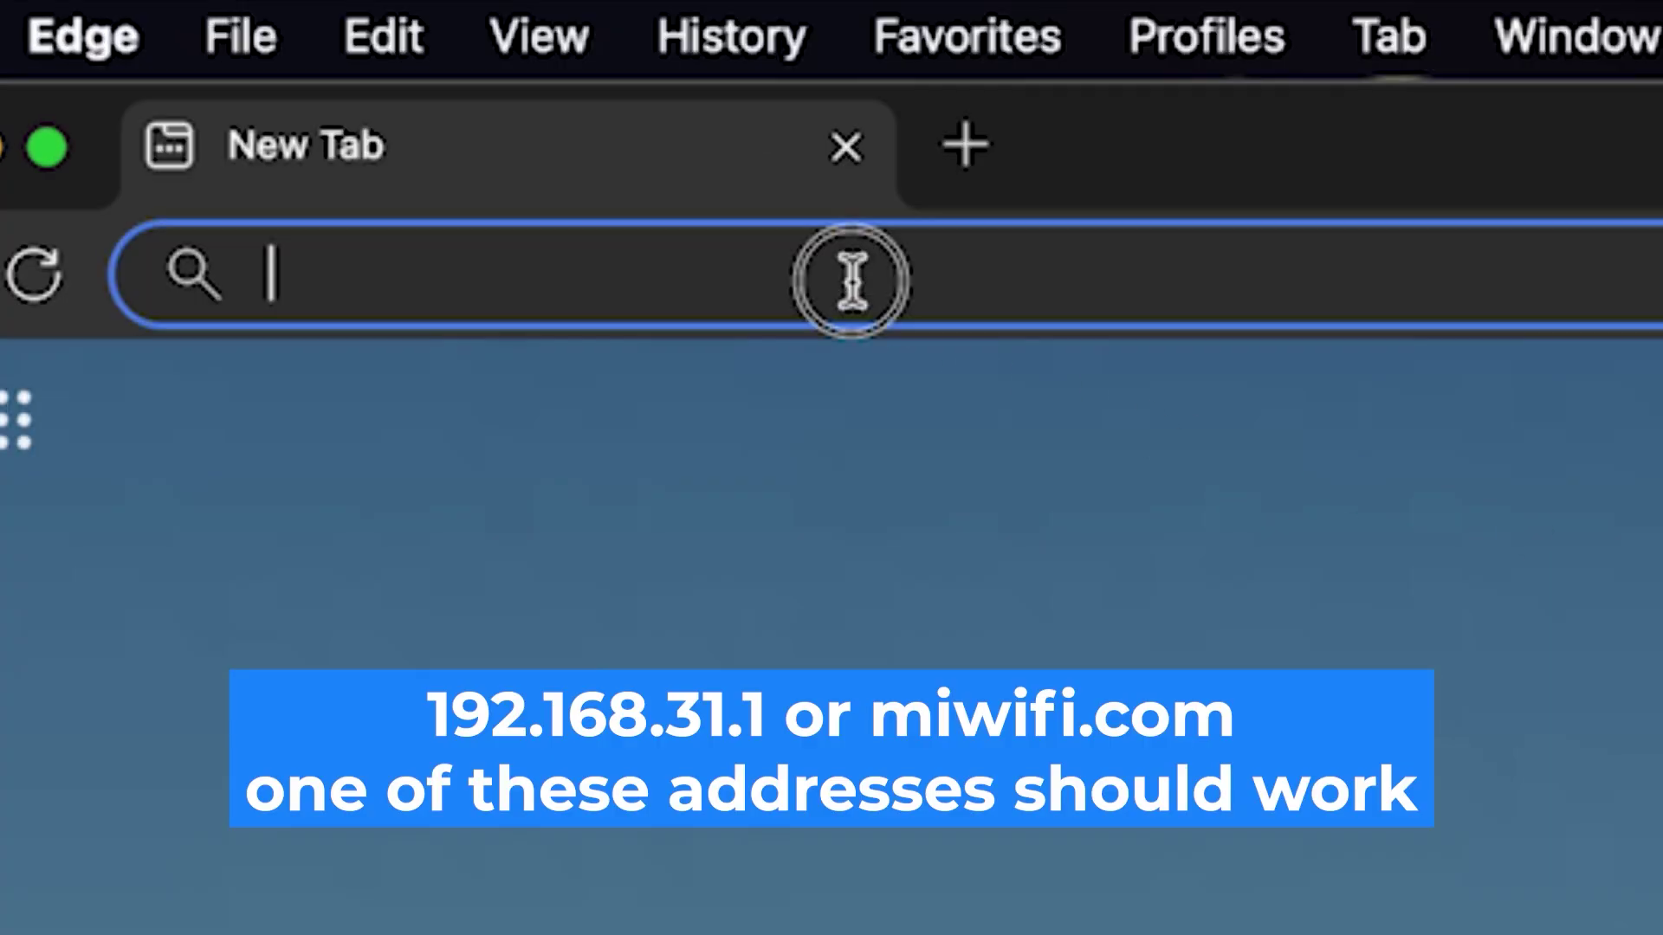
{"action": "type", "text": "192.16"}
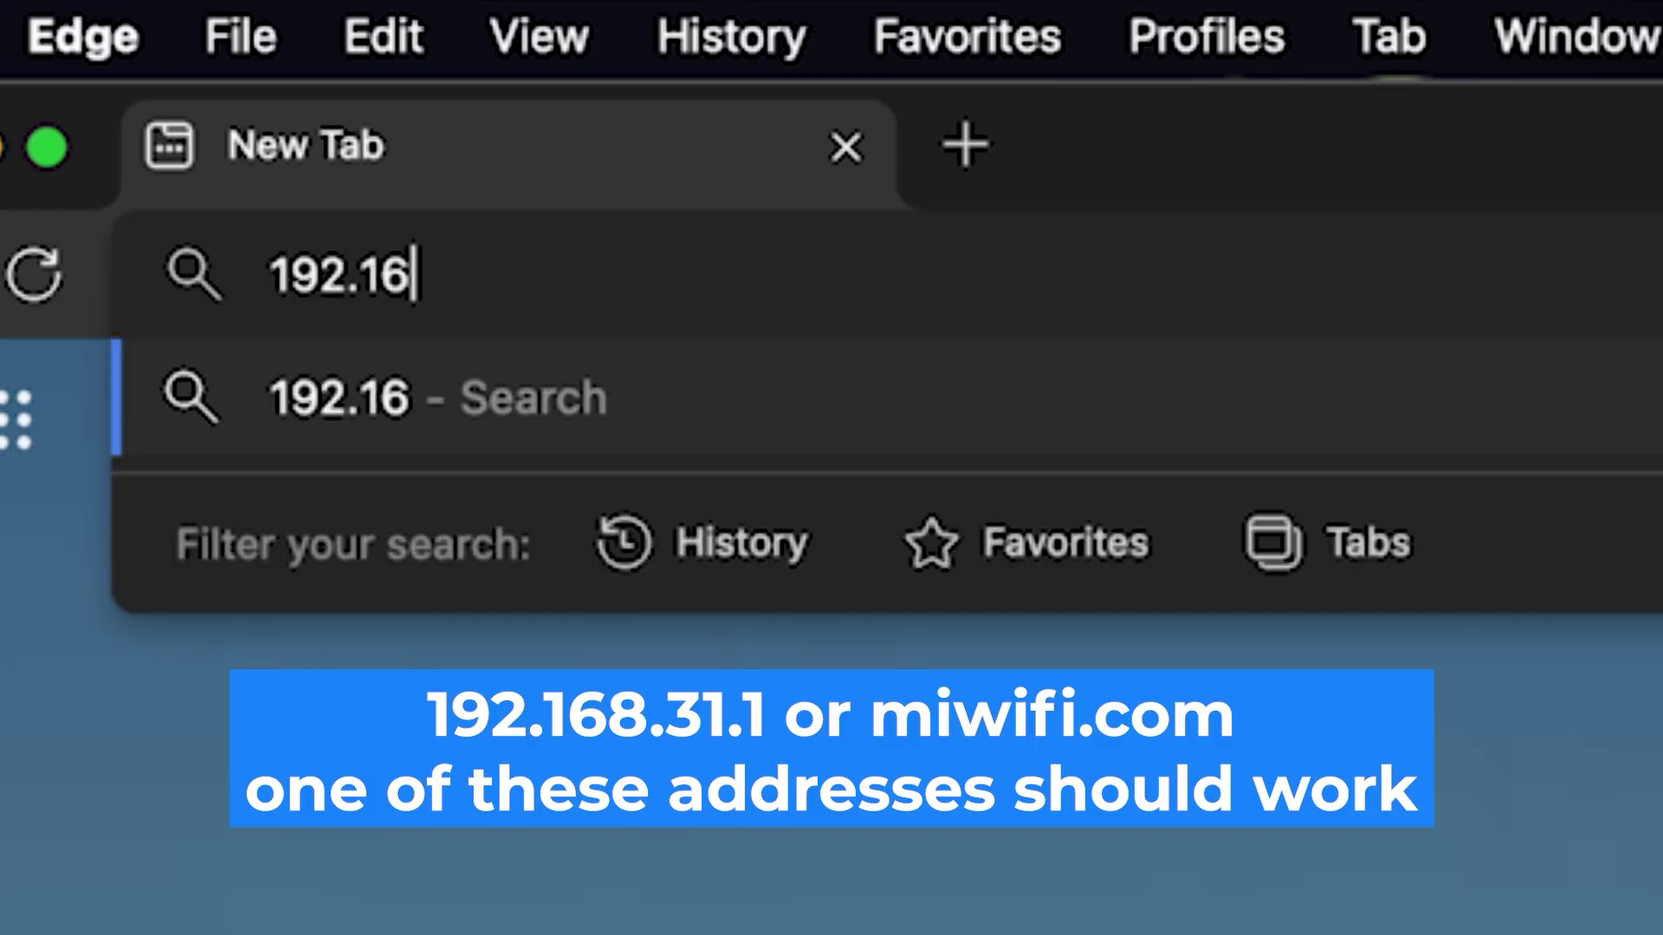
{"action": "type", "text": "8.1.1"}
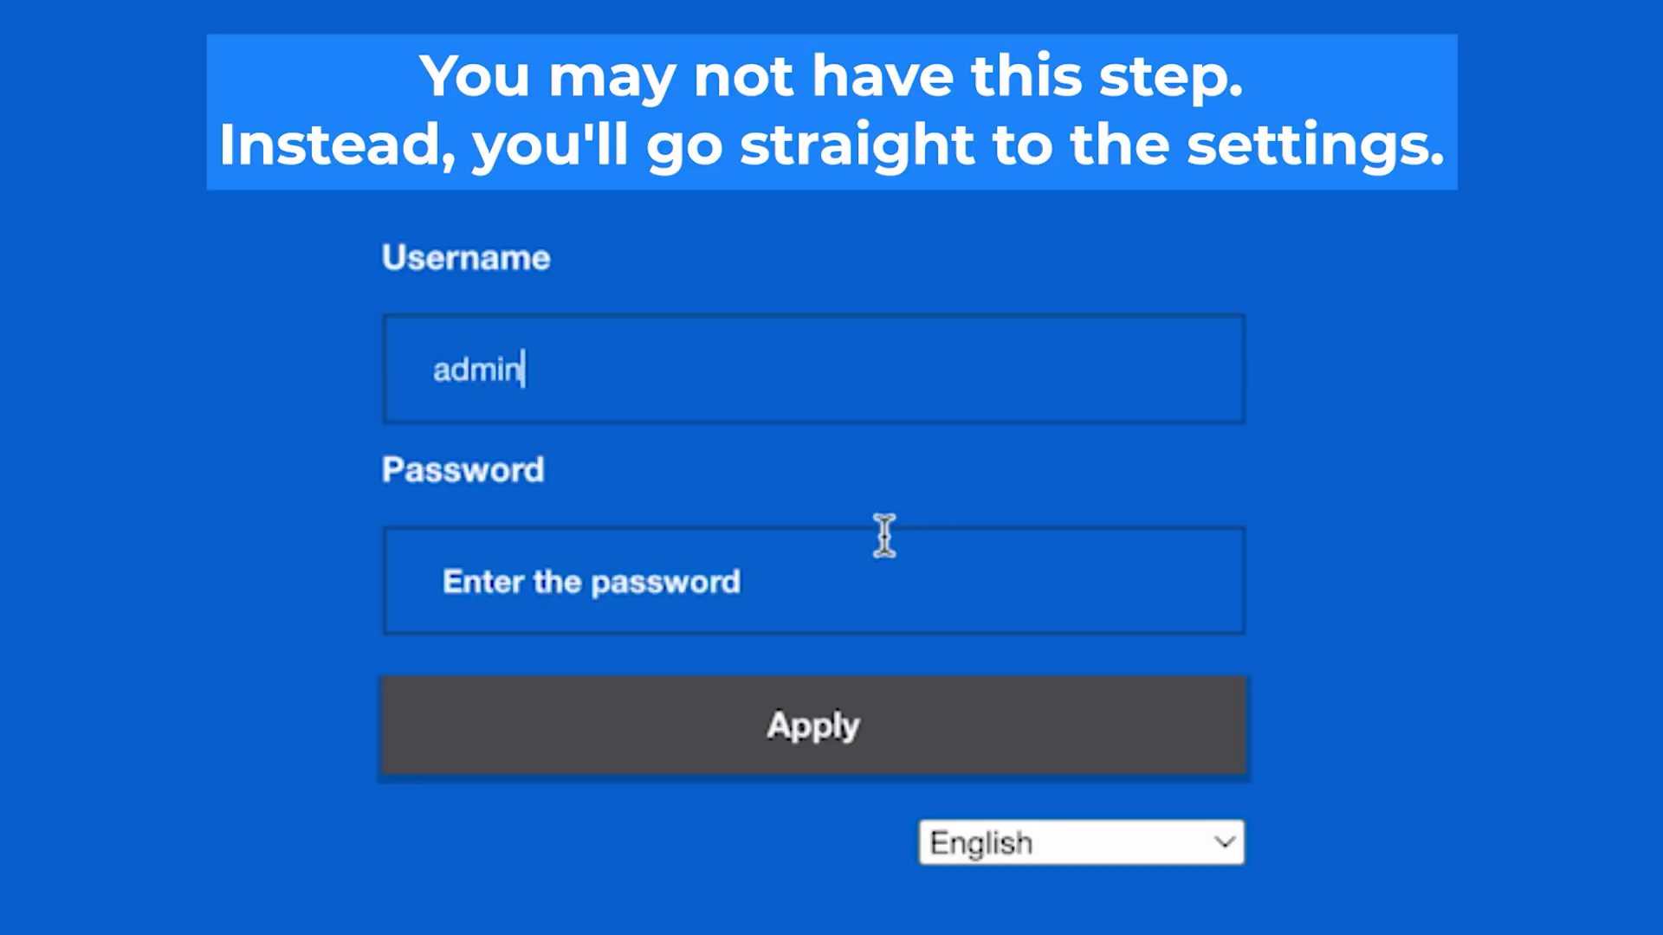
- Log in with the router password and switch the interface language to English
{"action": "left_click", "coordinate": [829, 591]}
{"action": "type", "text": "admin"}
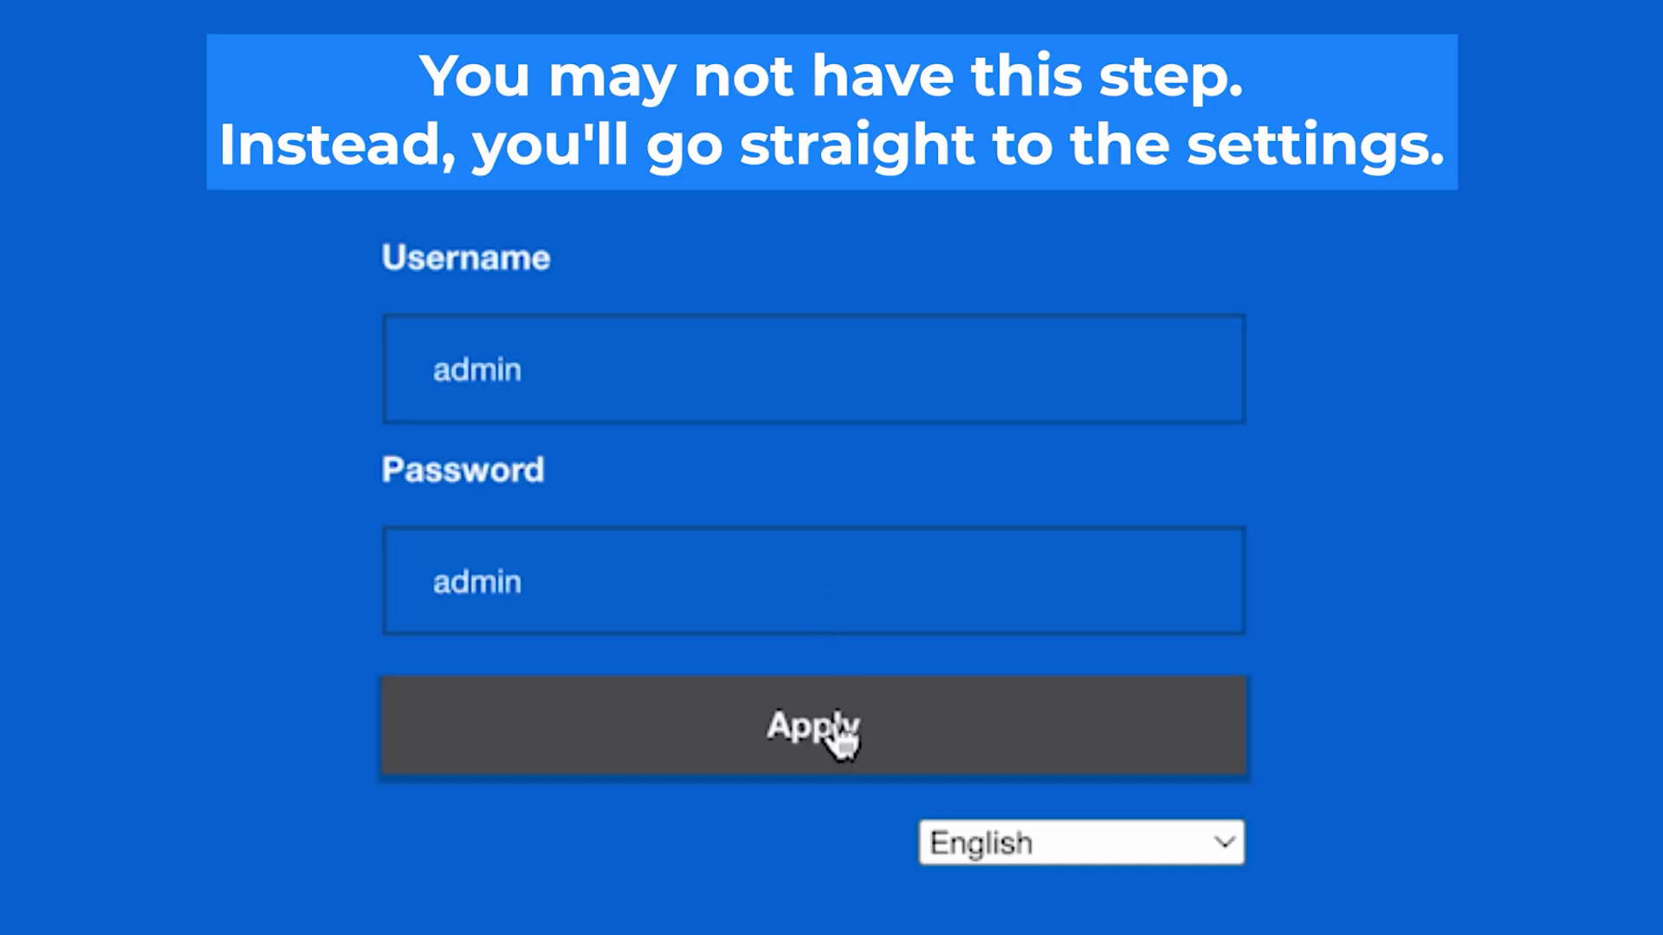
{"action": "left_click", "coordinate": [838, 738]}
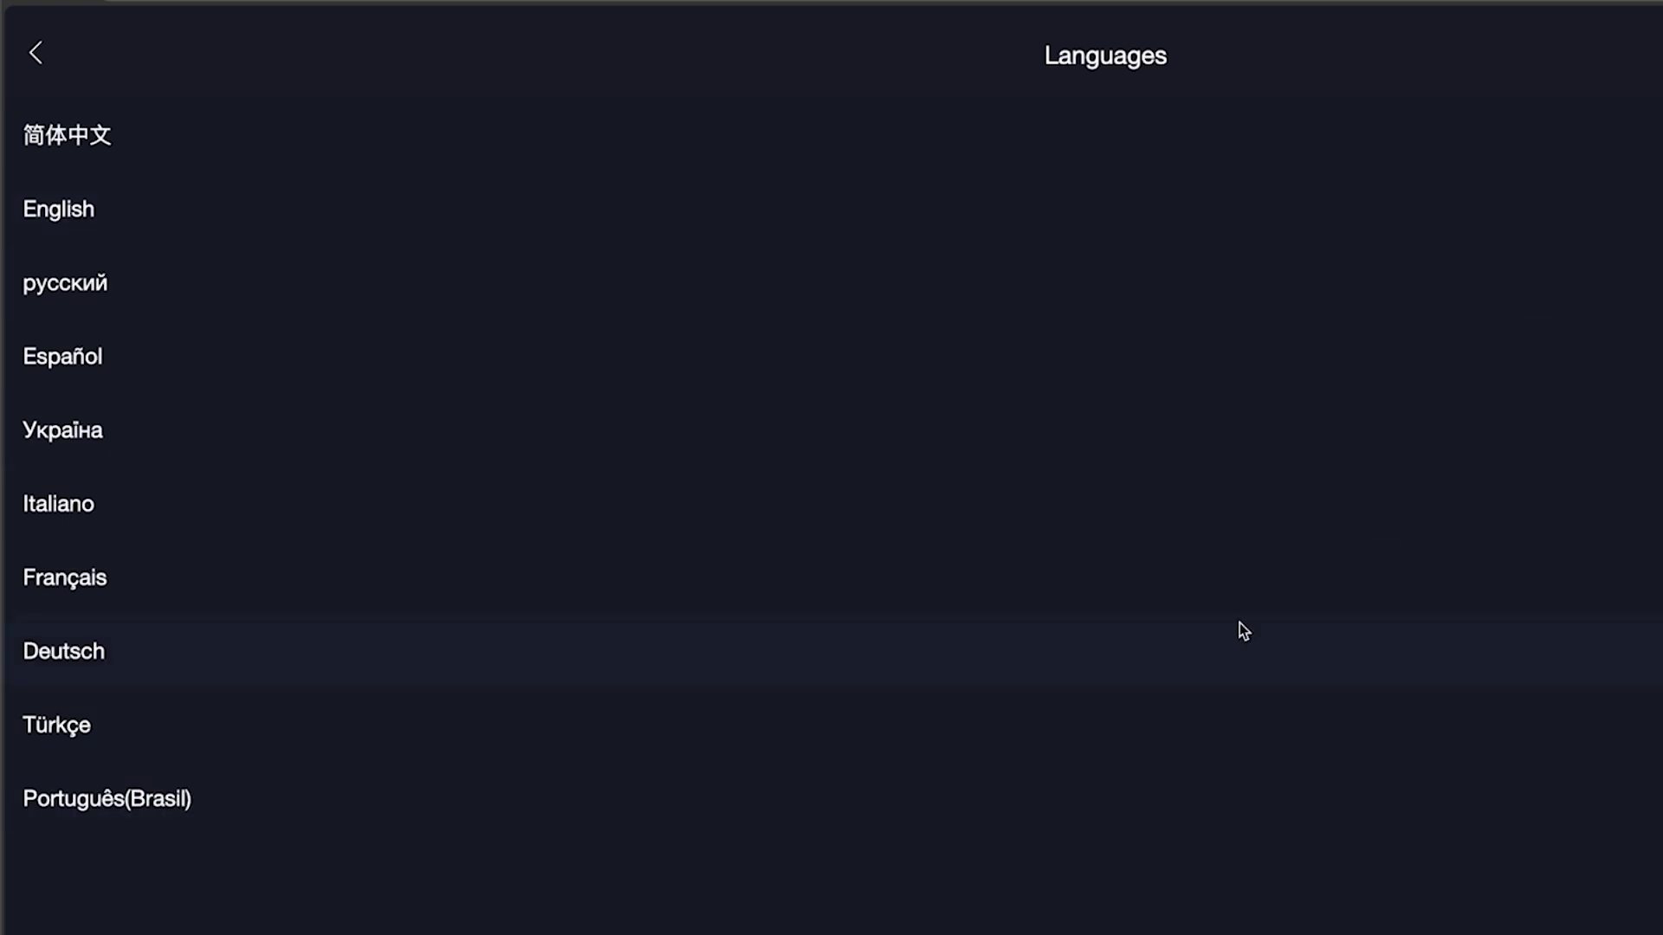
{"action": "left_click", "coordinate": [1282, 198]}
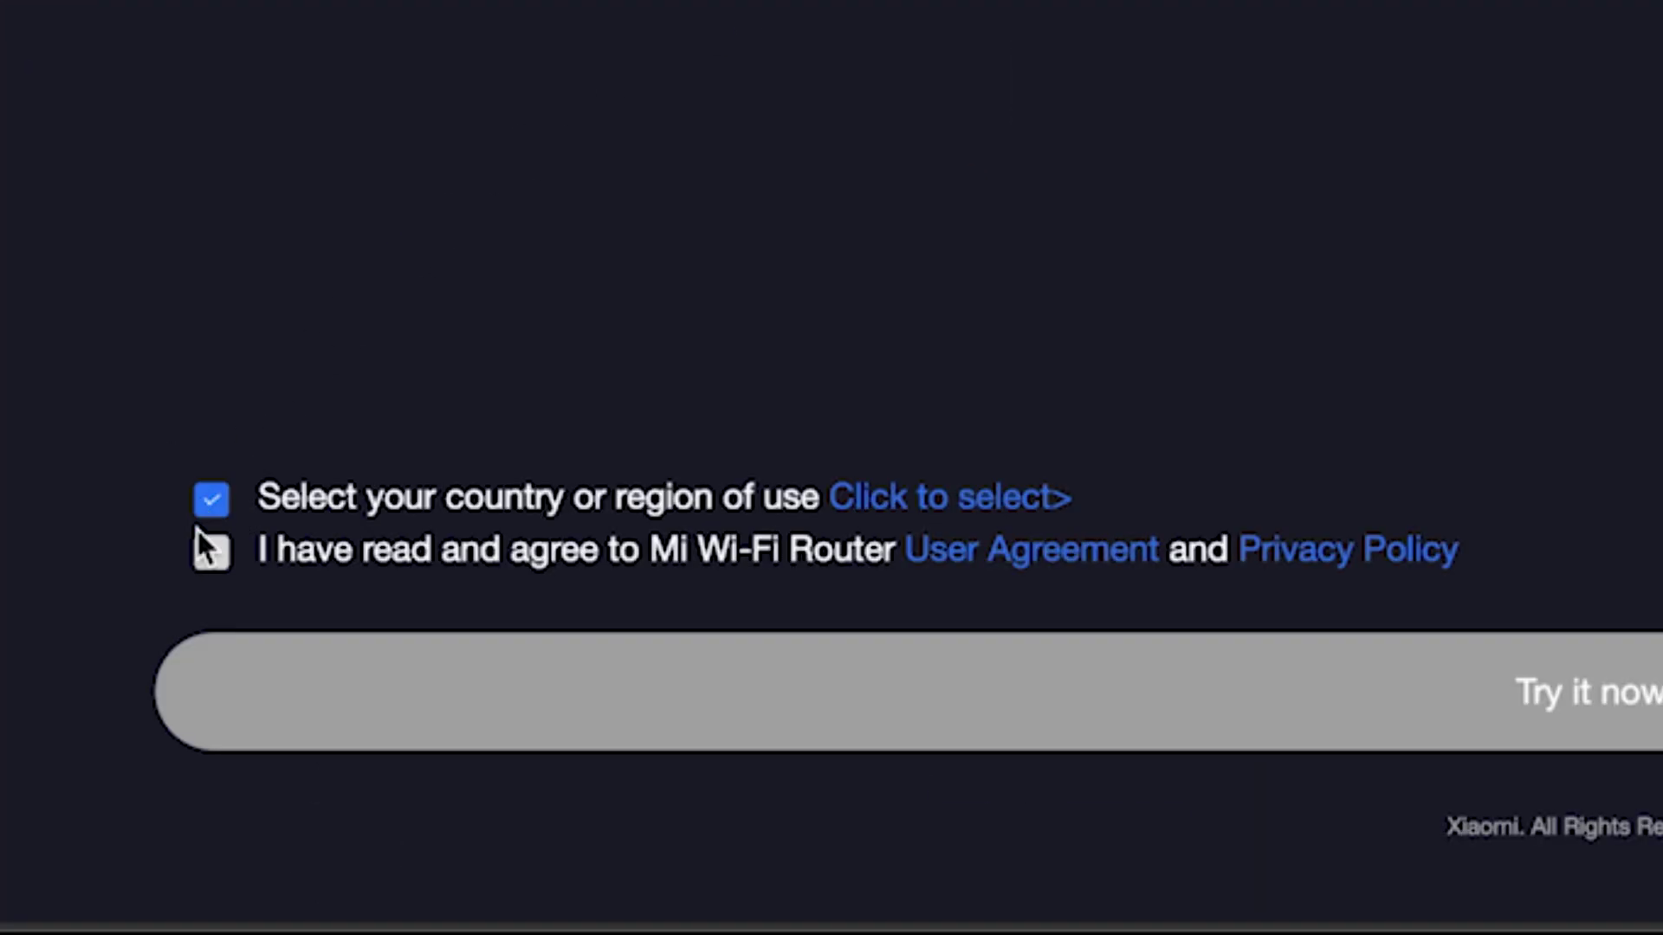
- Accept the user agreement and privacy policy, pick Germany as the country, and confirm
{"action": "left_click", "coordinate": [204, 556]}
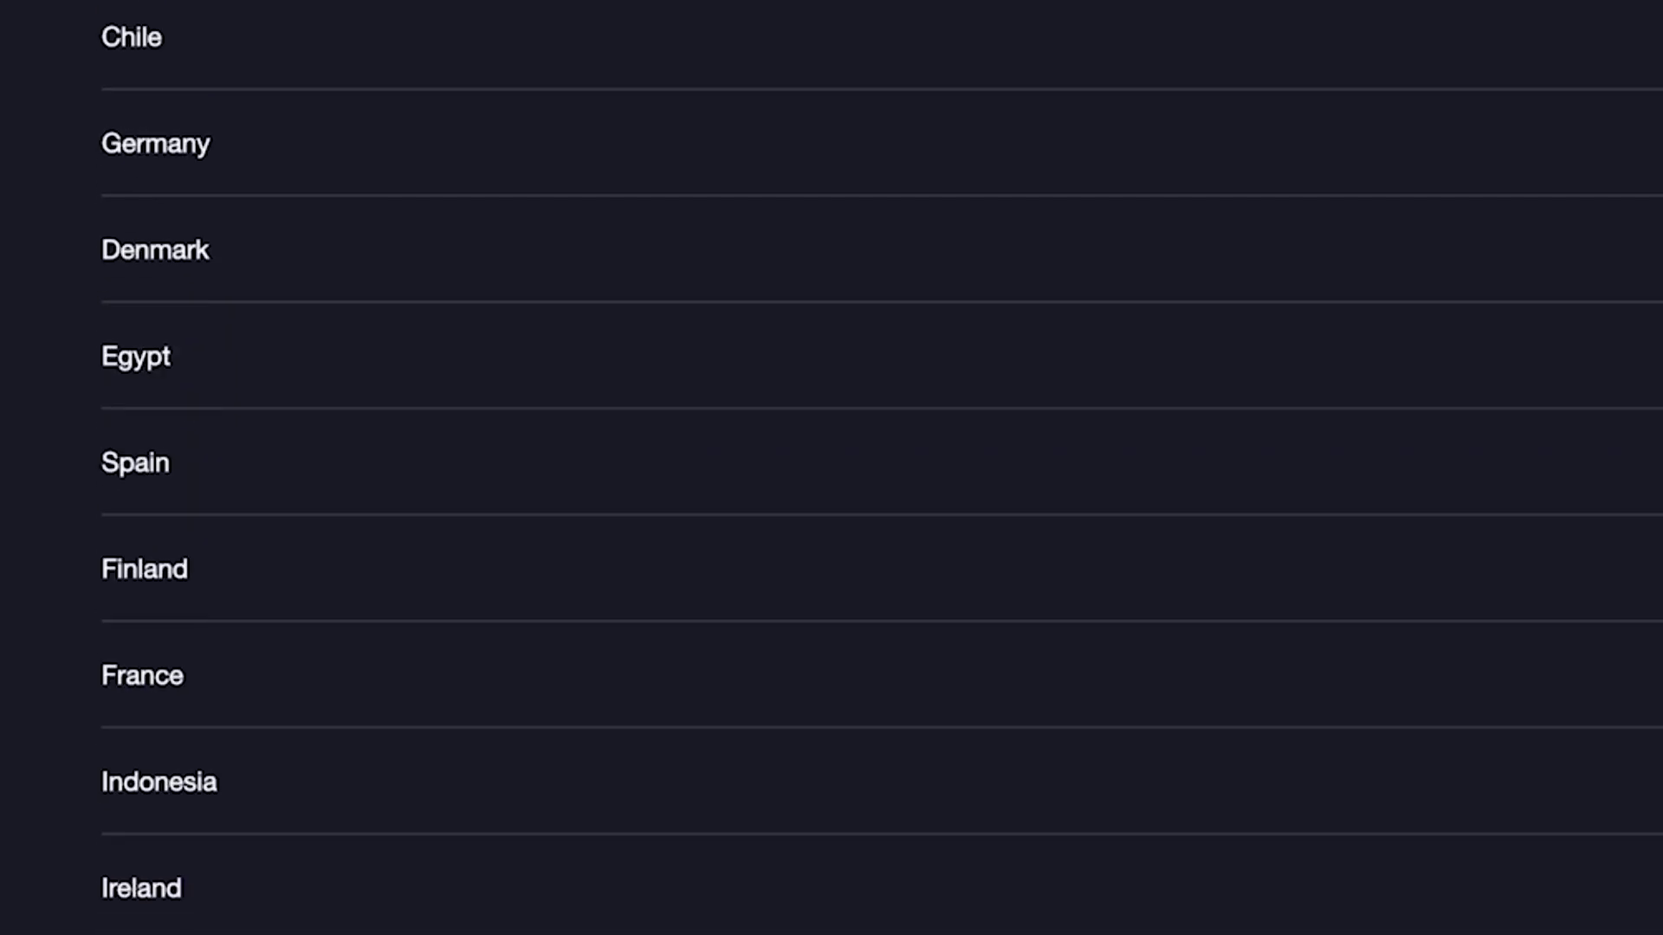
{"action": "scroll", "coordinate": [881, 467], "scroll_direction": "down", "scroll_amount": 20}
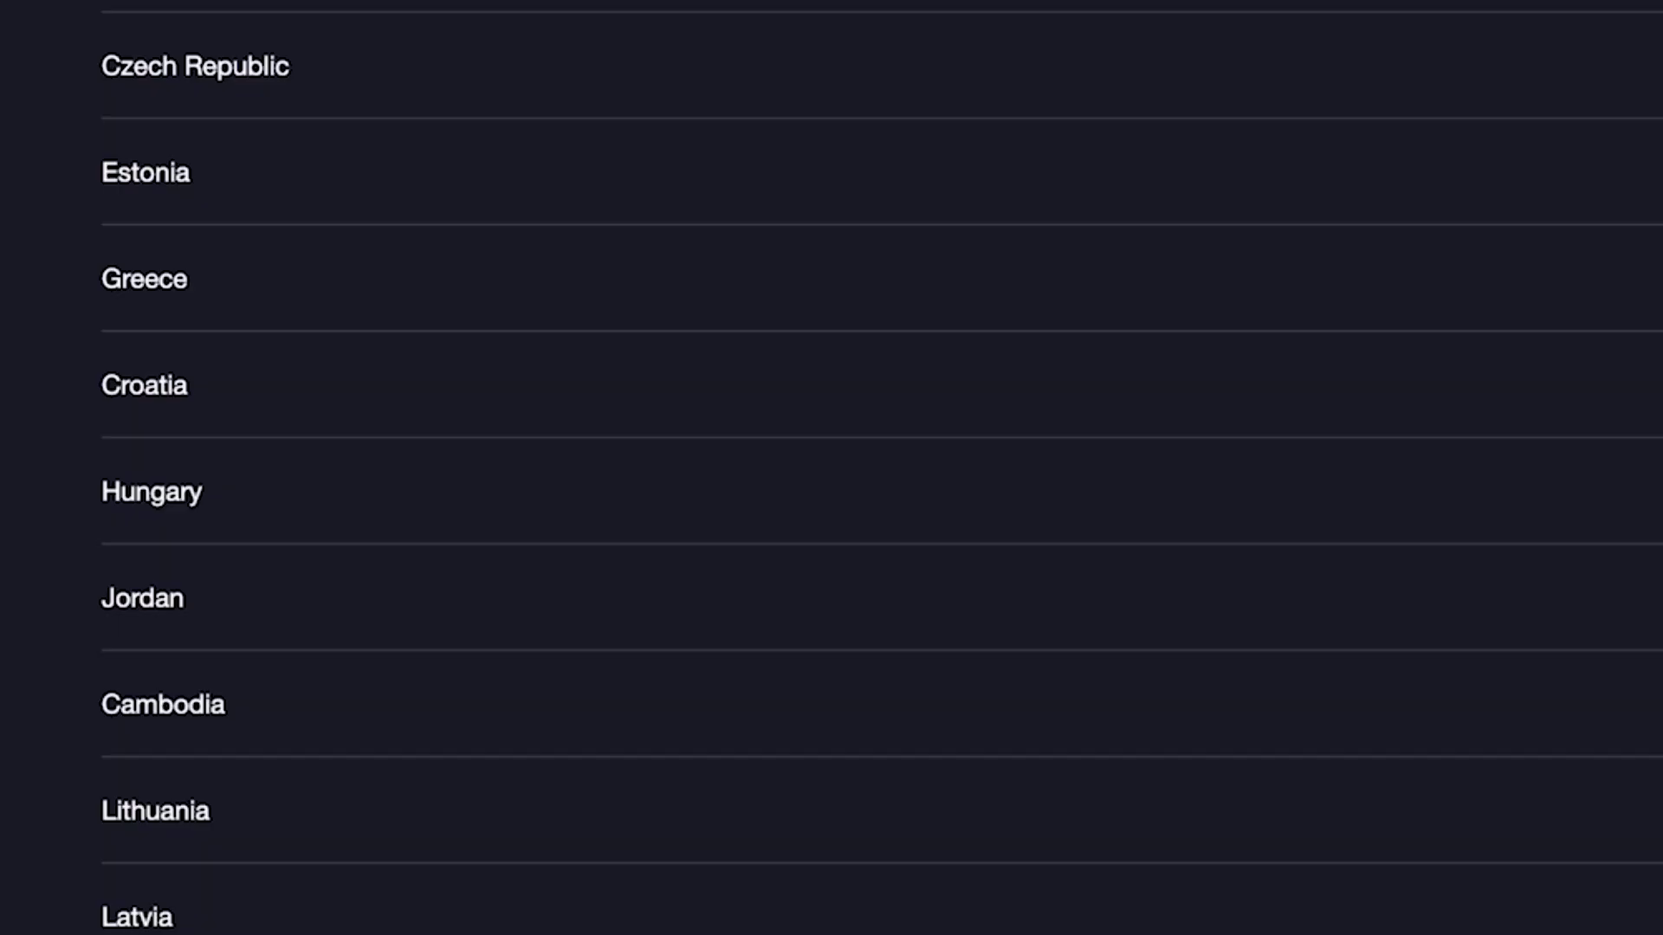
{"action": "scroll", "coordinate": [896, 932], "scroll_direction": "up", "scroll_amount": 20}
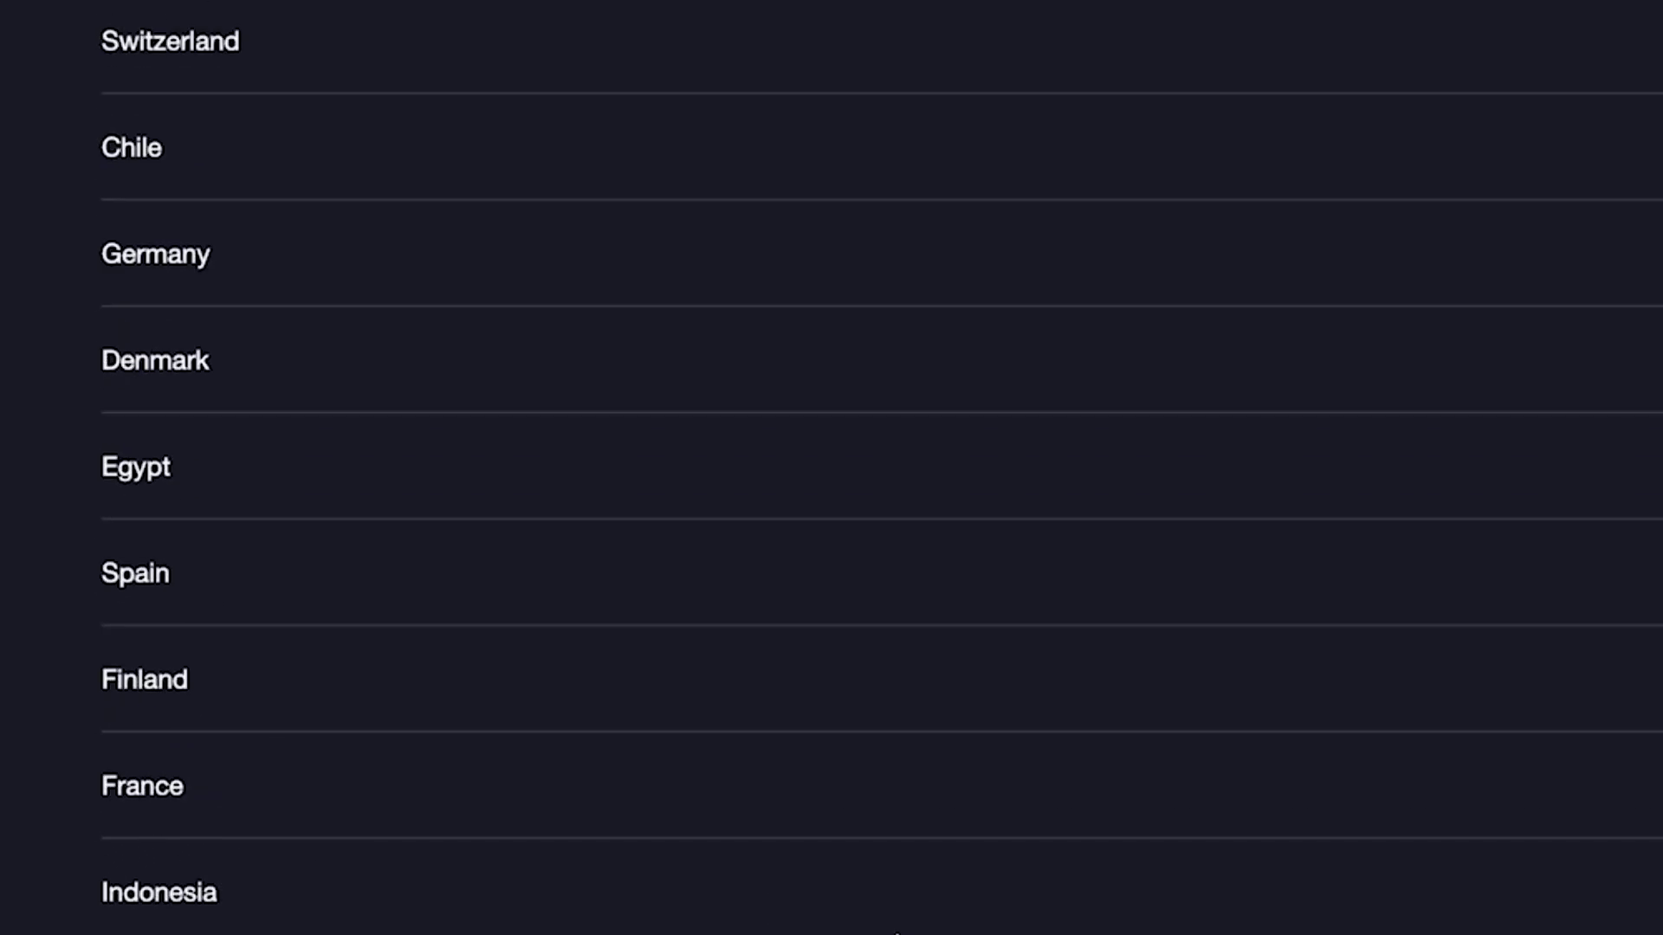
{"action": "scroll", "coordinate": [897, 932], "scroll_direction": "up", "scroll_amount": 3}
{"action": "left_click", "coordinate": [574, 507]}
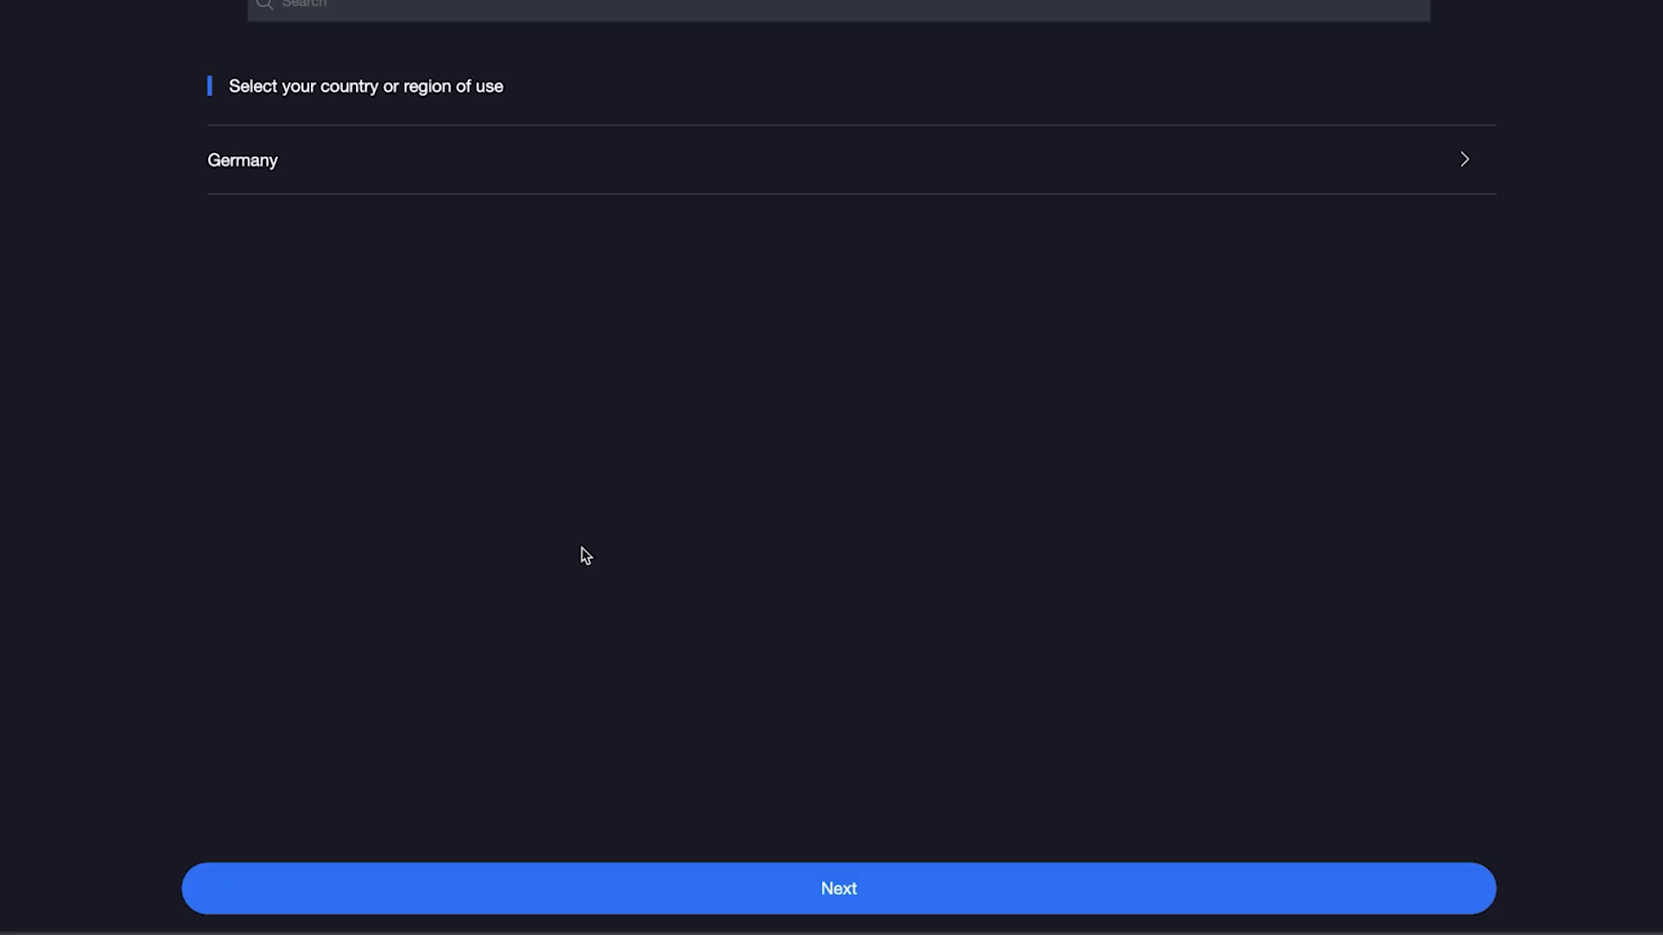
{"action": "left_click", "coordinate": [894, 887]}
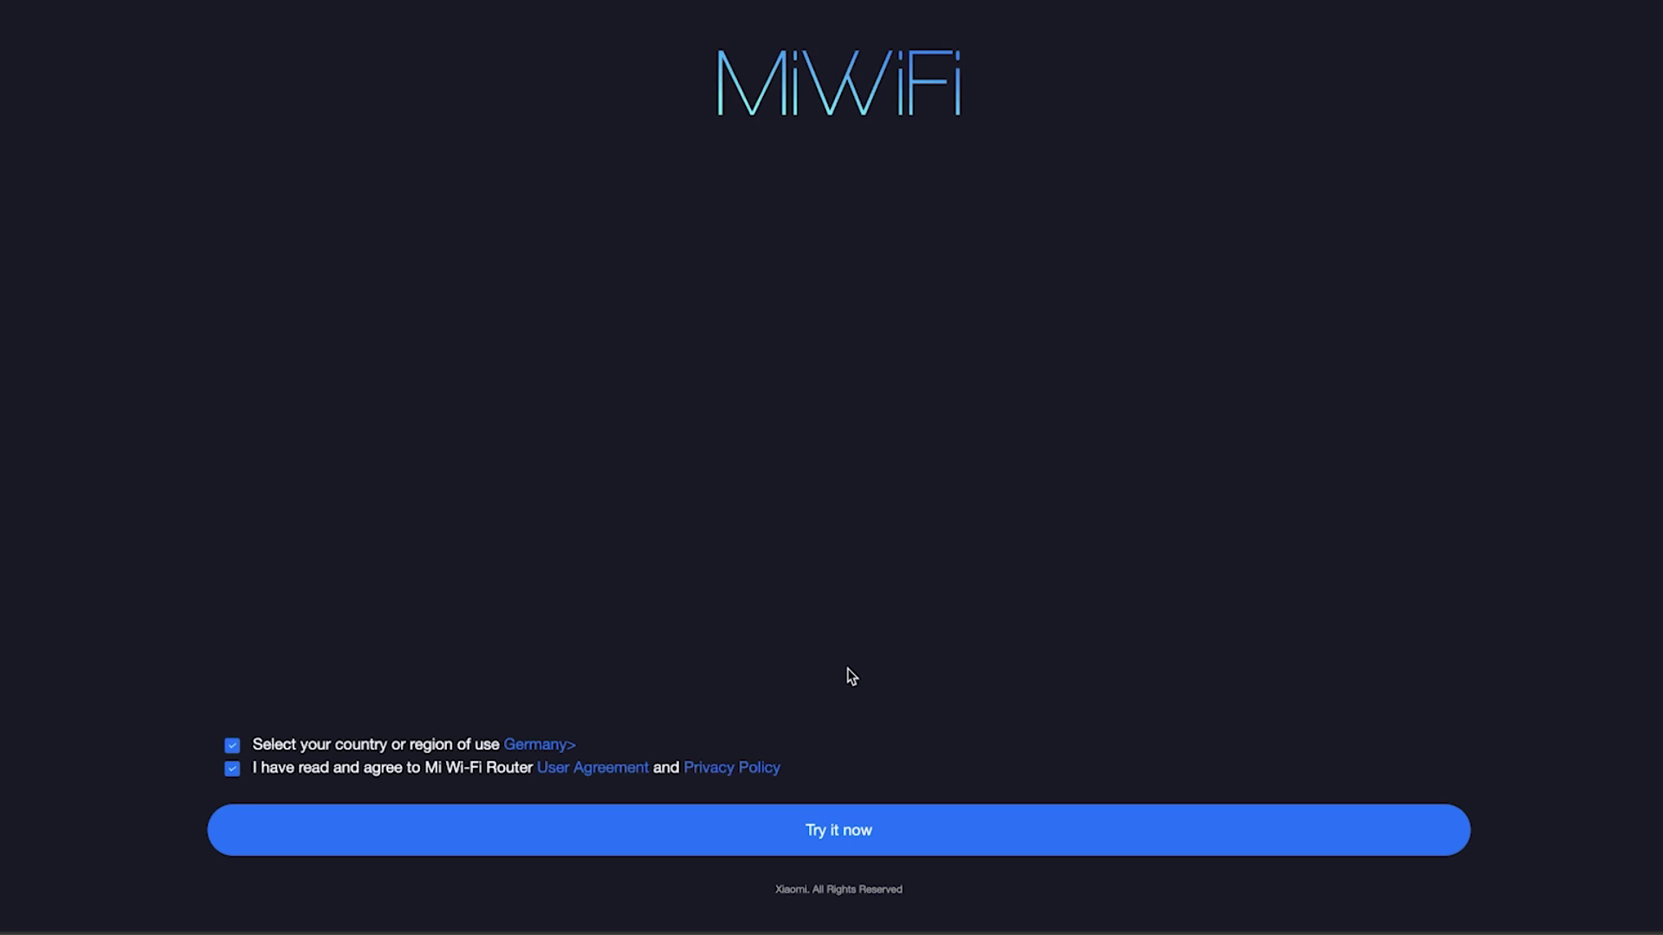
- Start setup, view the other connection modes, and continue to the Wi-Fi settings step
{"action": "left_click", "coordinate": [824, 833]}
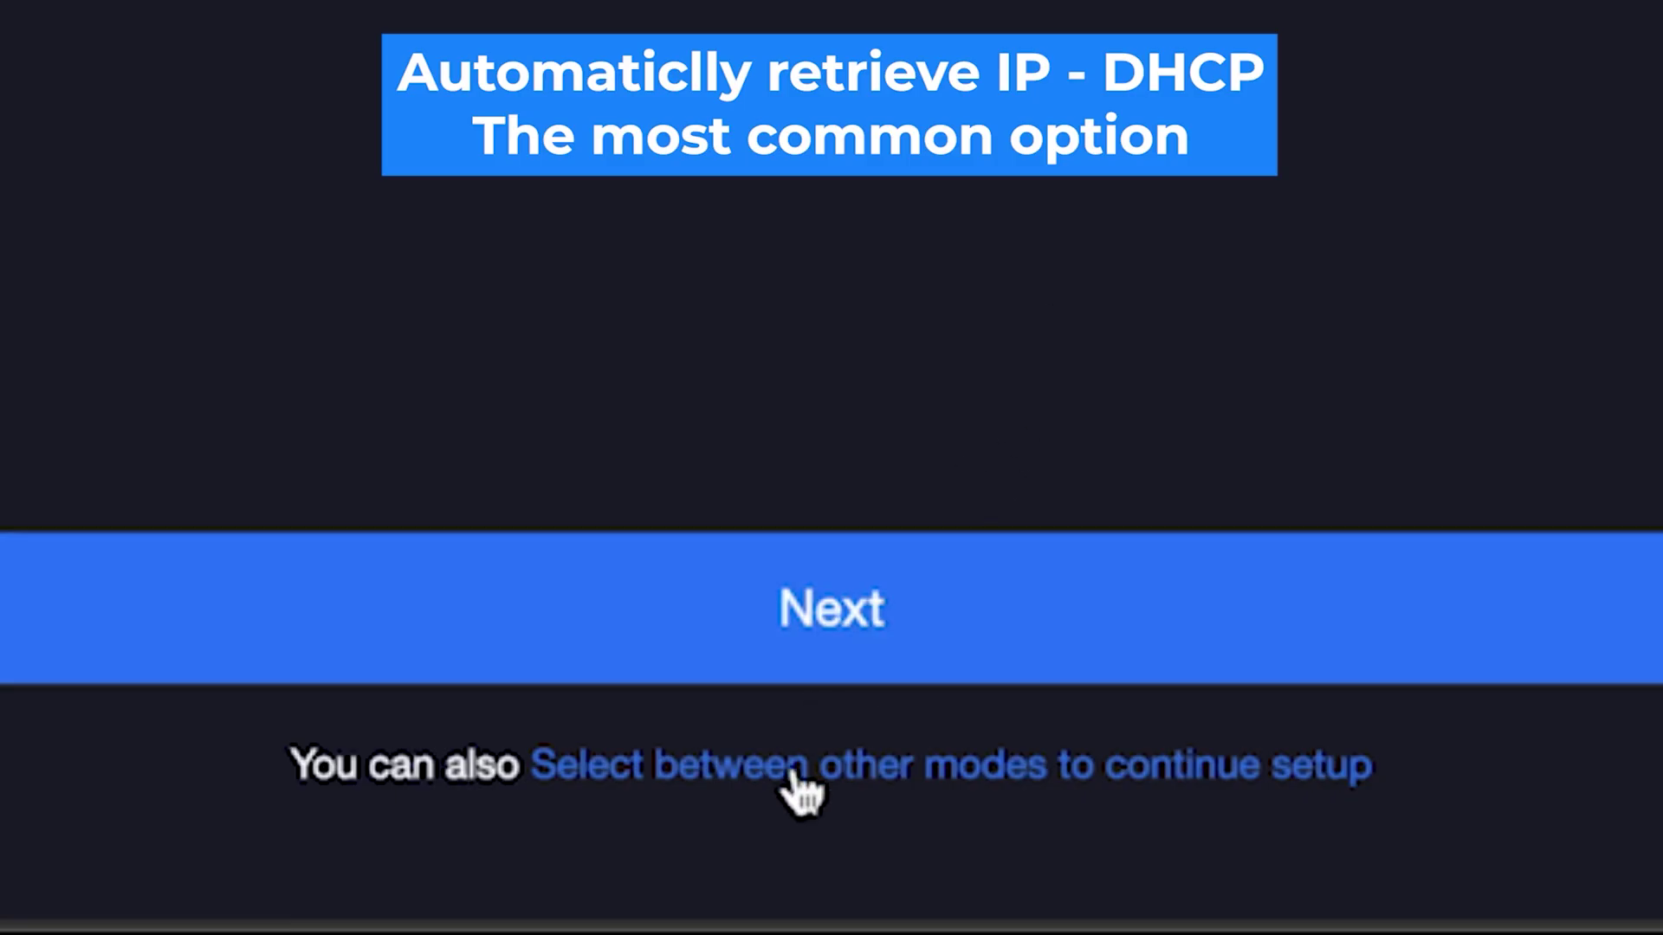
{"action": "left_click", "coordinate": [795, 780]}
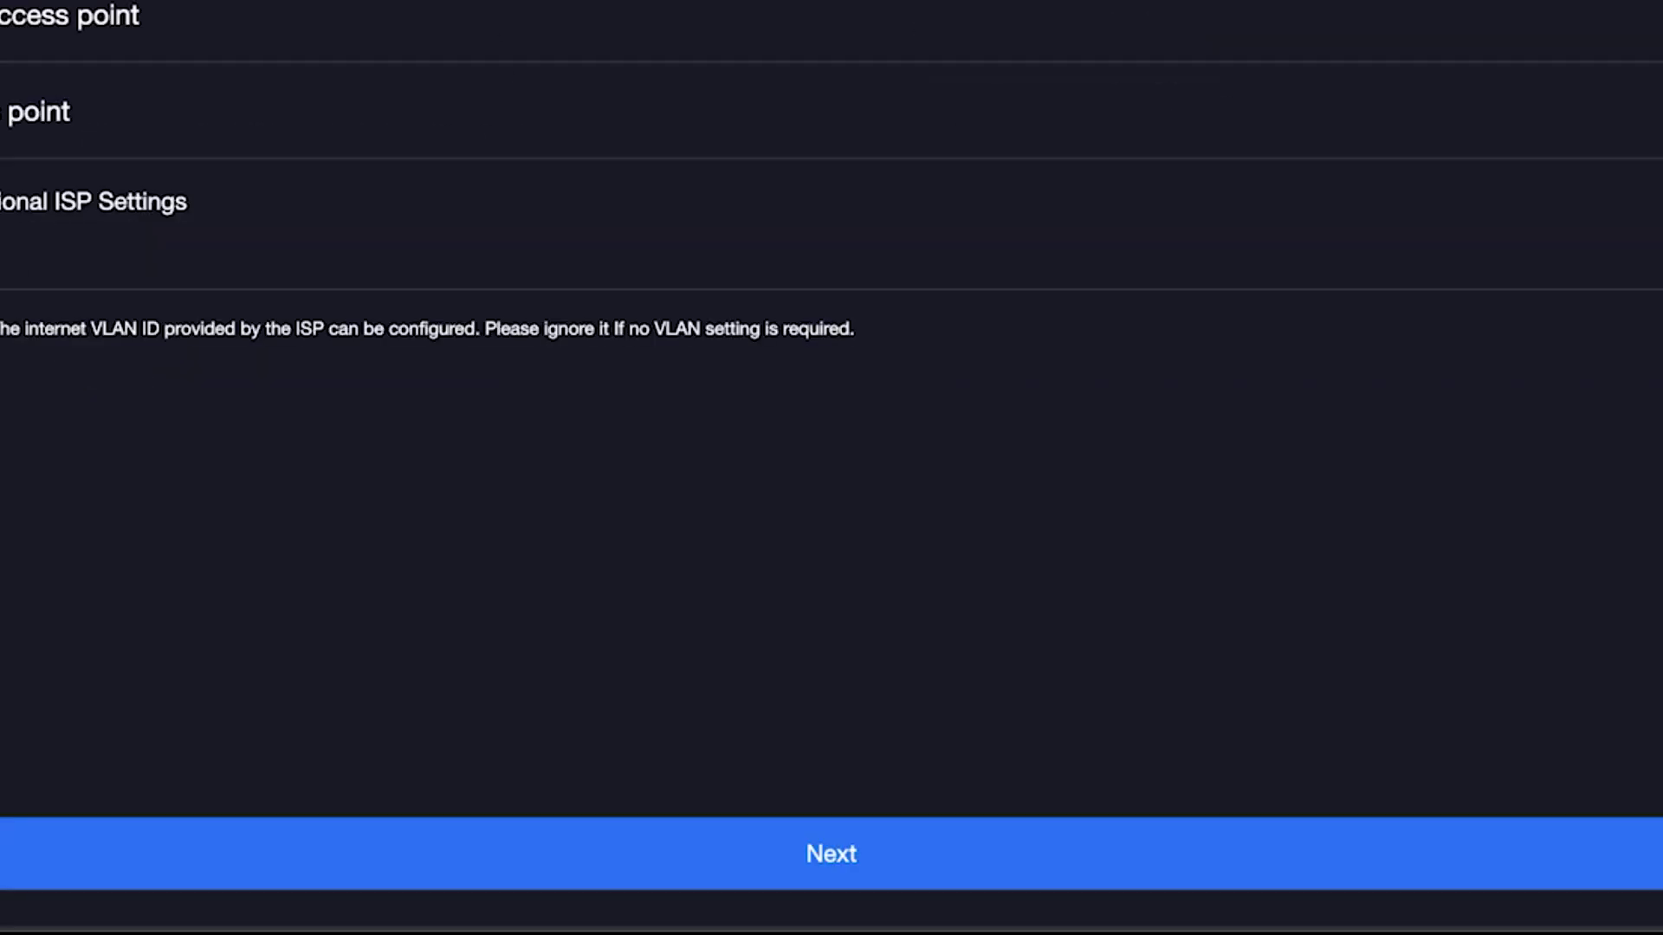
{"action": "left_click", "coordinate": [746, 853]}
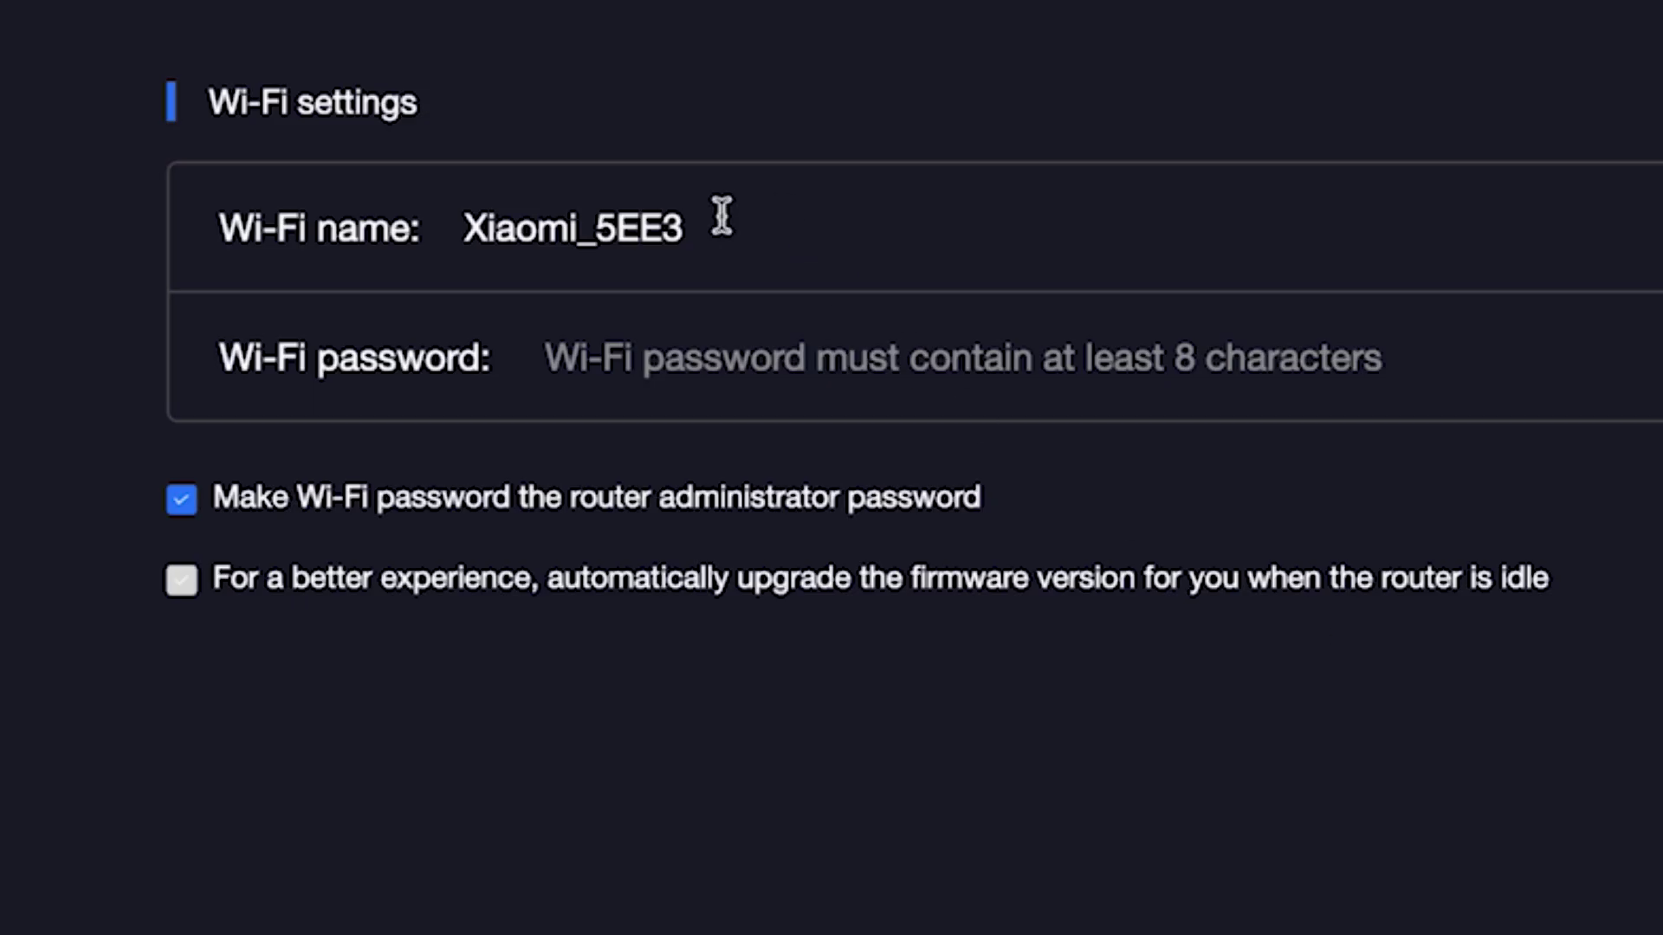
- Shorten the Wi-Fi name to Xiaomi, set a new Wi-Fi password, and choose a separate admin password
{"action": "left_click", "coordinate": [662, 224]}
{"action": "left_click_drag", "start_coordinate": [578, 232], "coordinate": [805, 246]}
{"action": "key", "text": "BackSpace"}
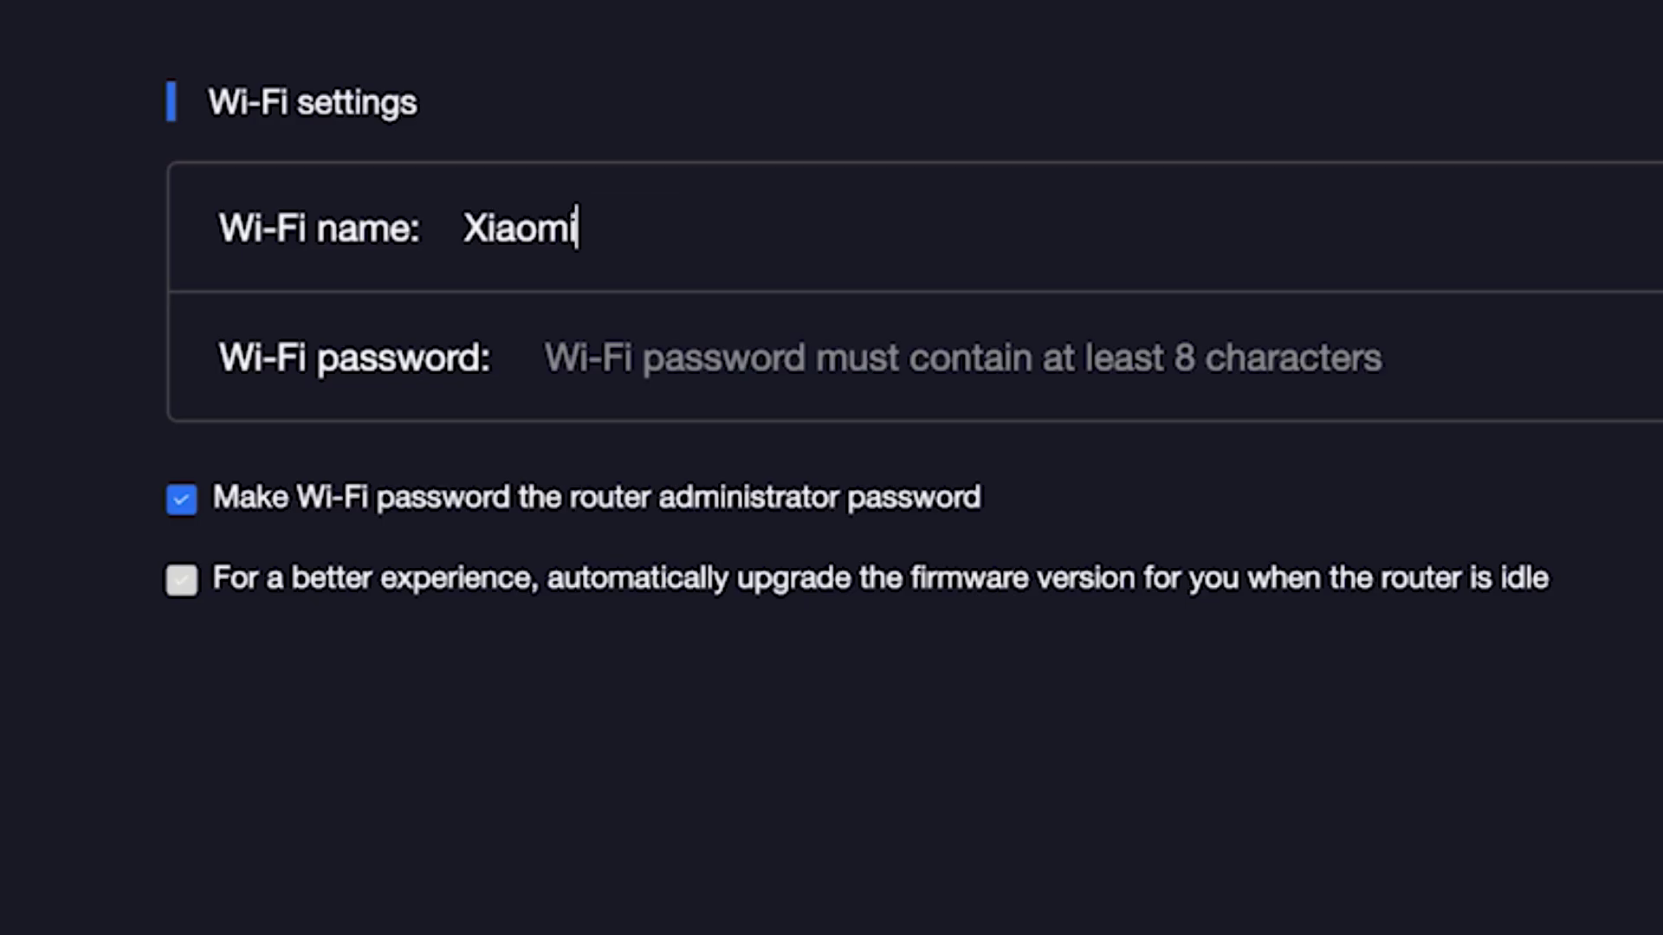
{"action": "left_click", "coordinate": [777, 359]}
{"action": "type", "text": "1234567890"}
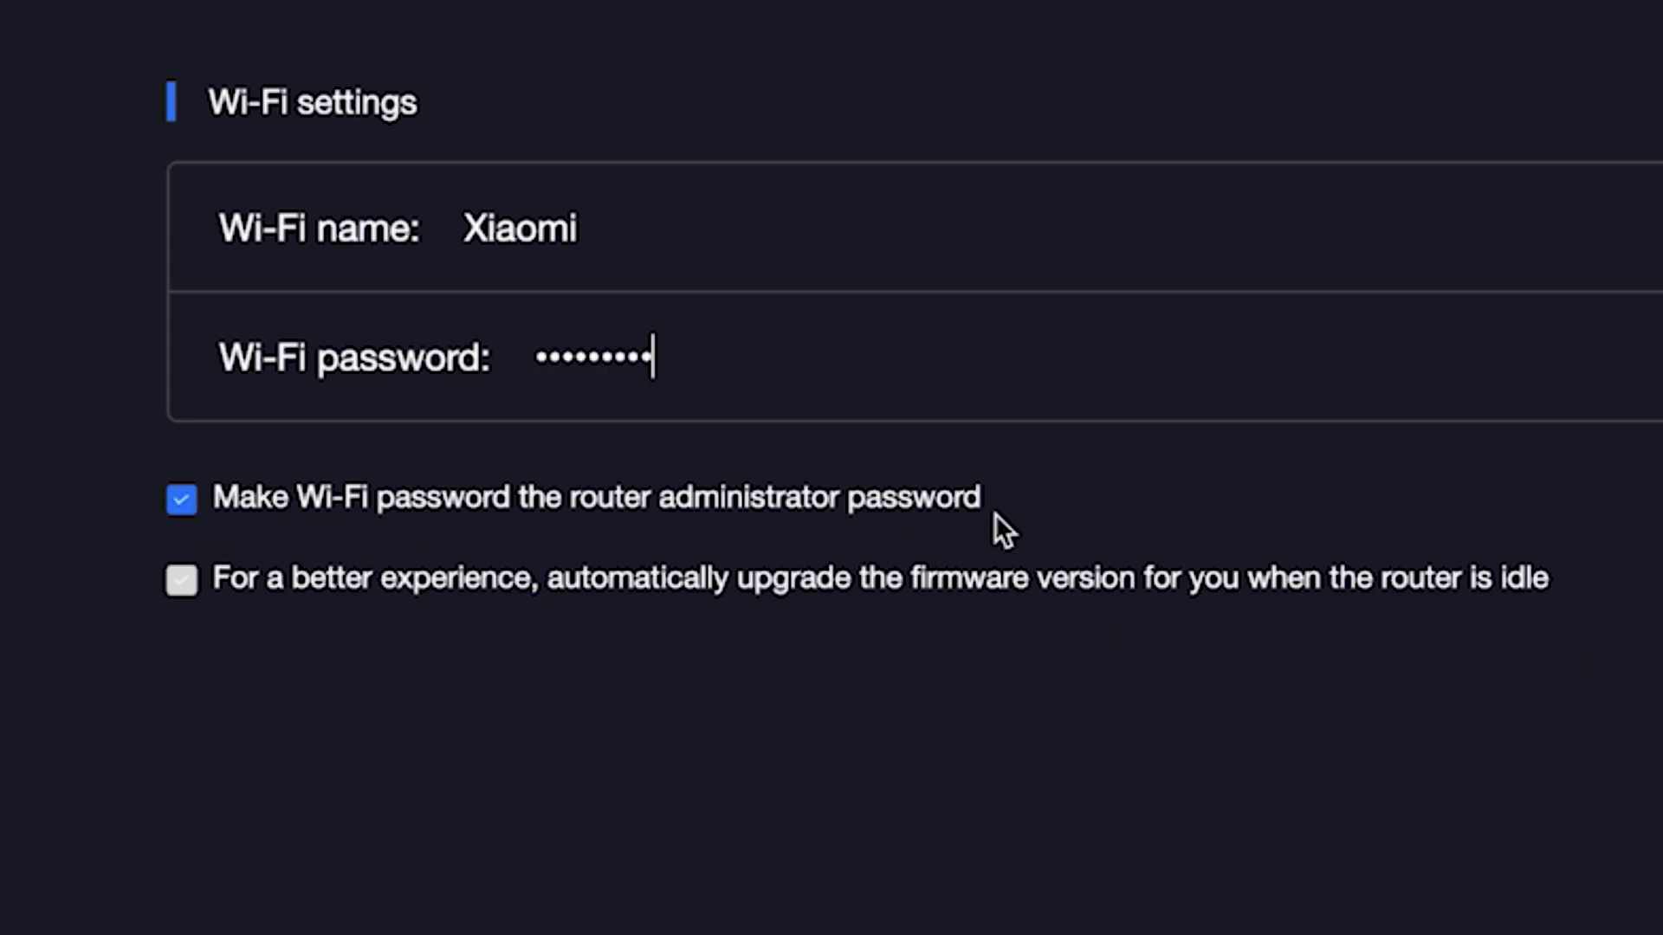
{"action": "left_click", "coordinate": [189, 503]}
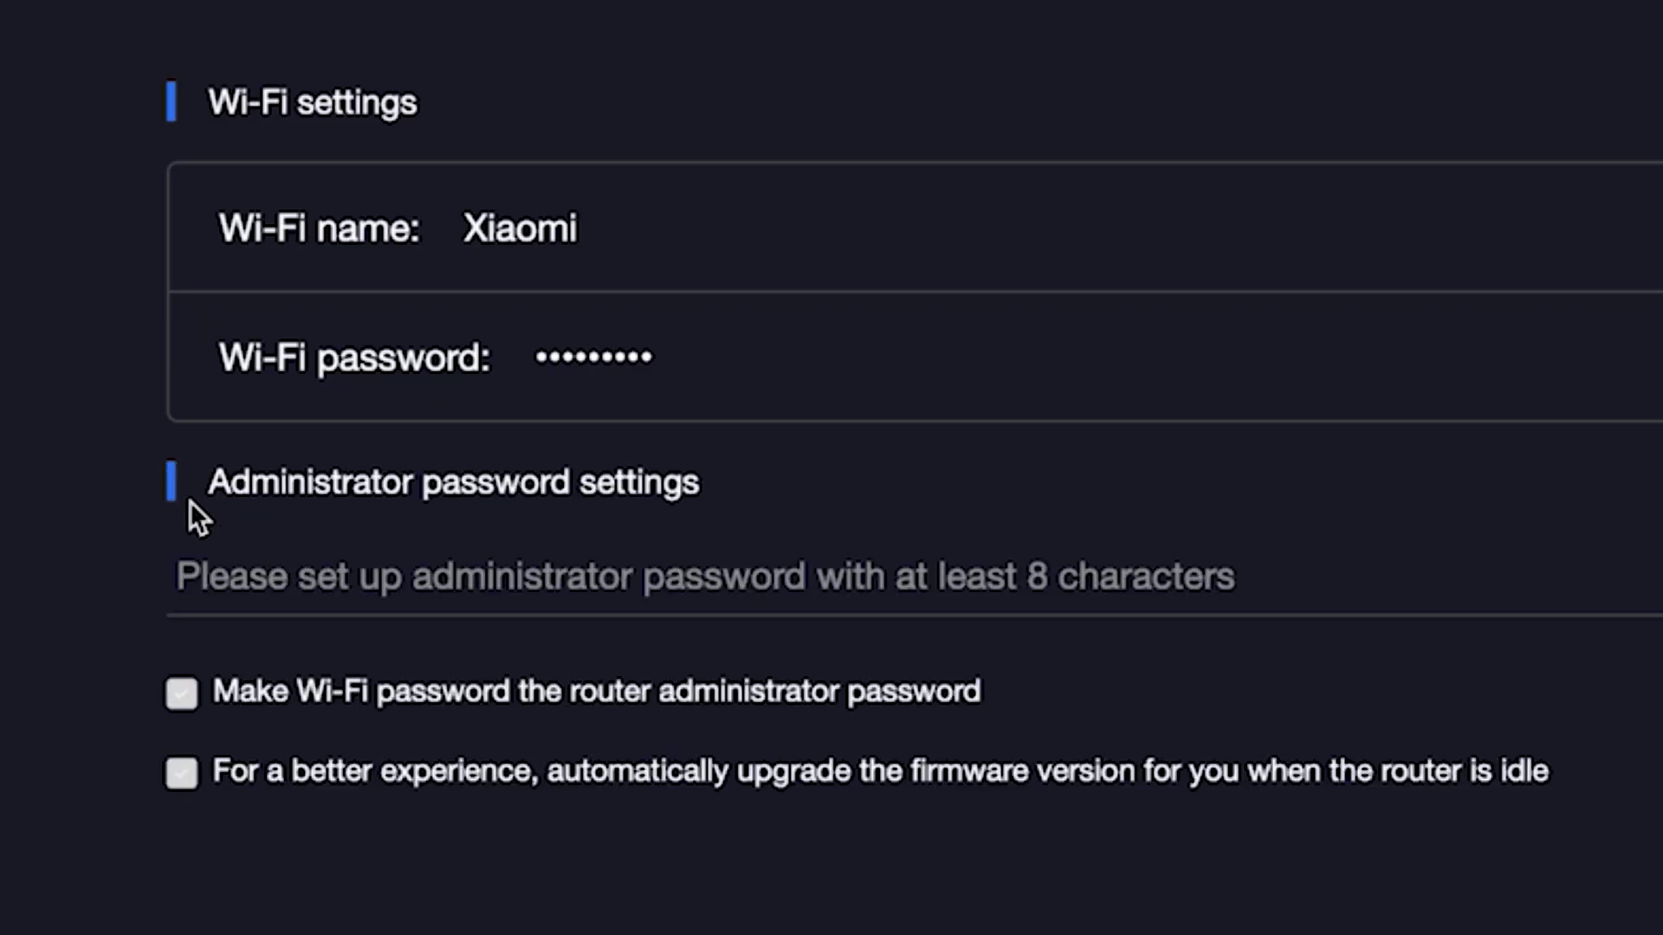
- Enter a separate administrator password, apply the settings, and select the new Xiaomi network to join
{"action": "left_click", "coordinate": [294, 582]}
{"action": "type", "text": "•••••"}
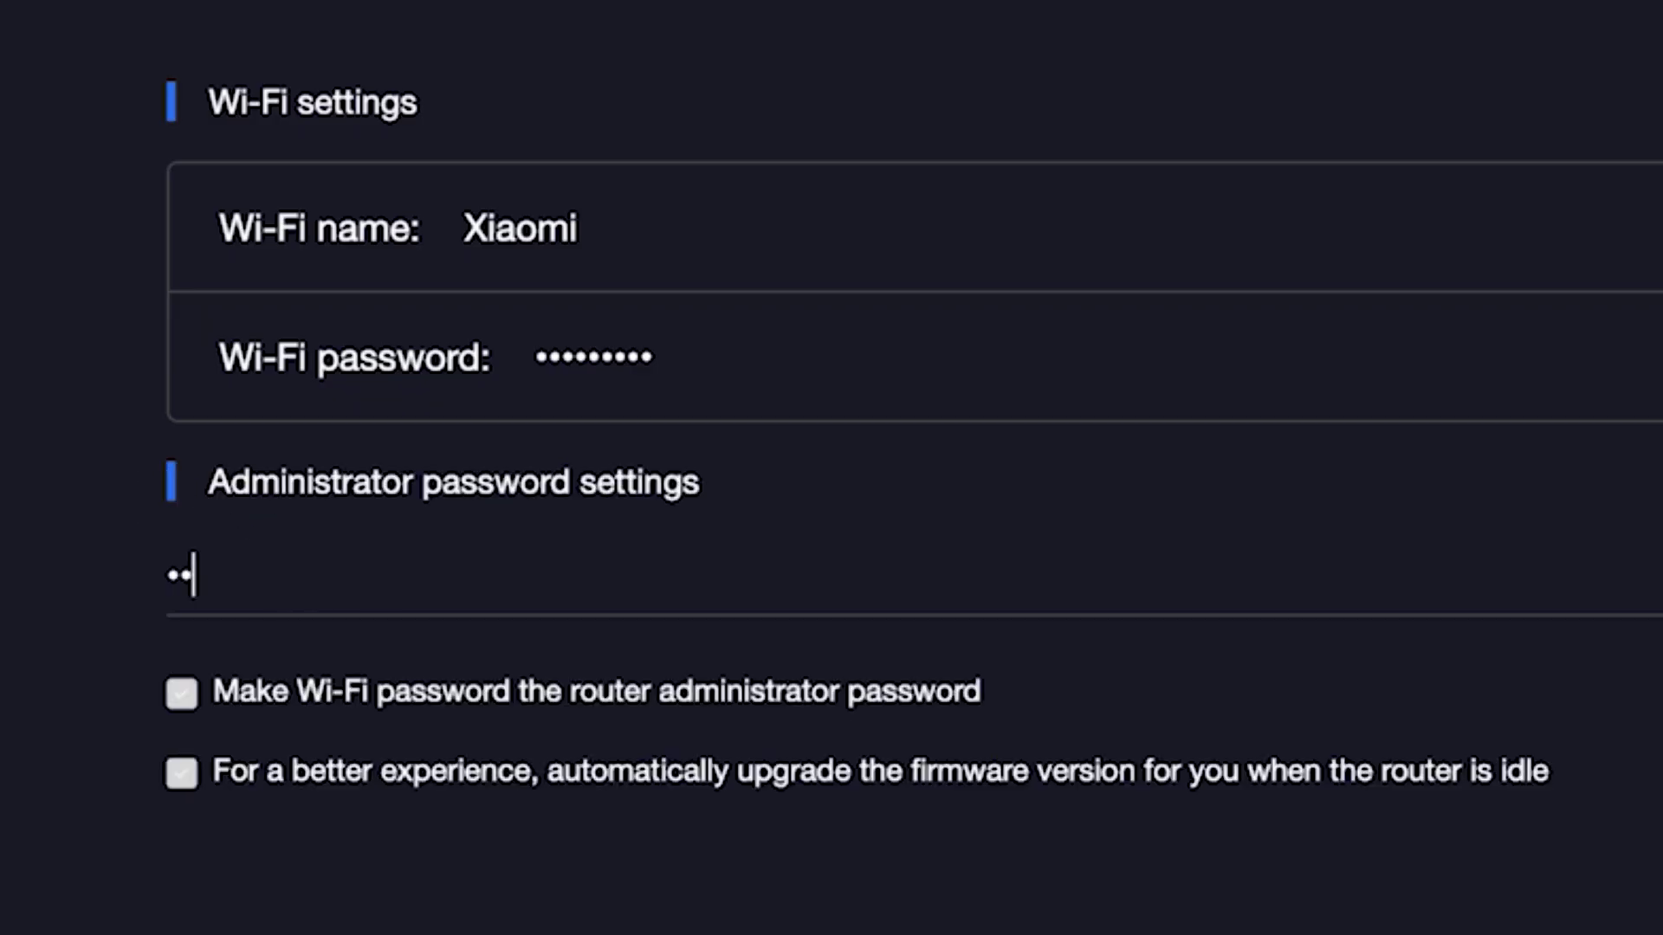
{"action": "type", "text": "•••"}
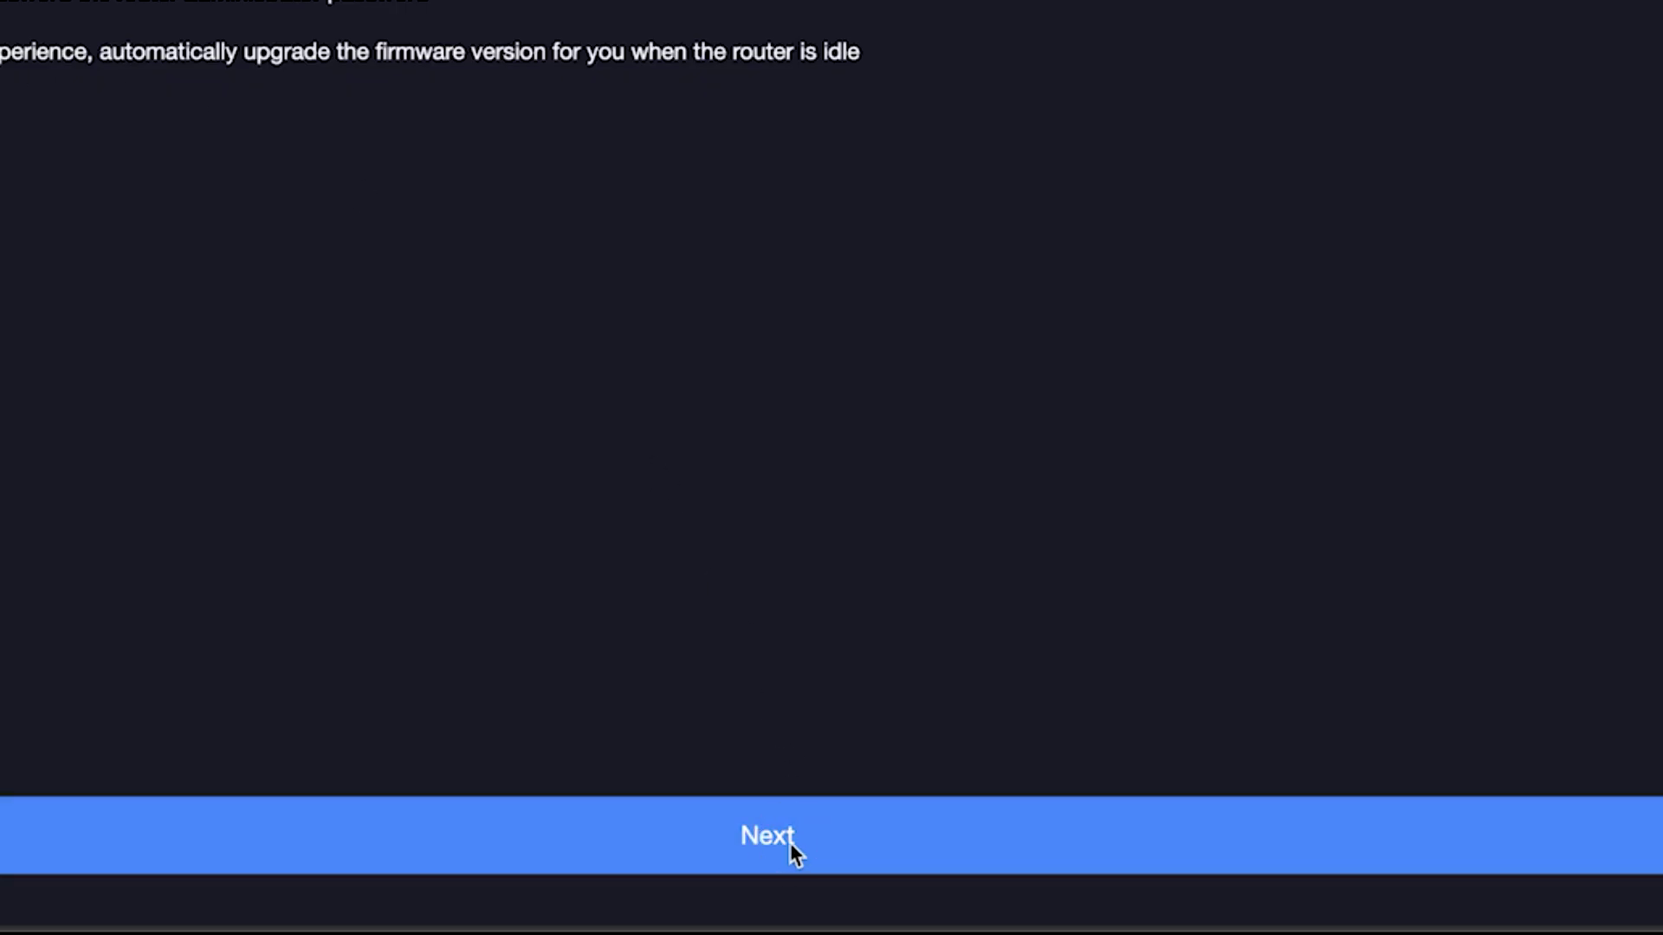
{"action": "left_click", "coordinate": [790, 842]}
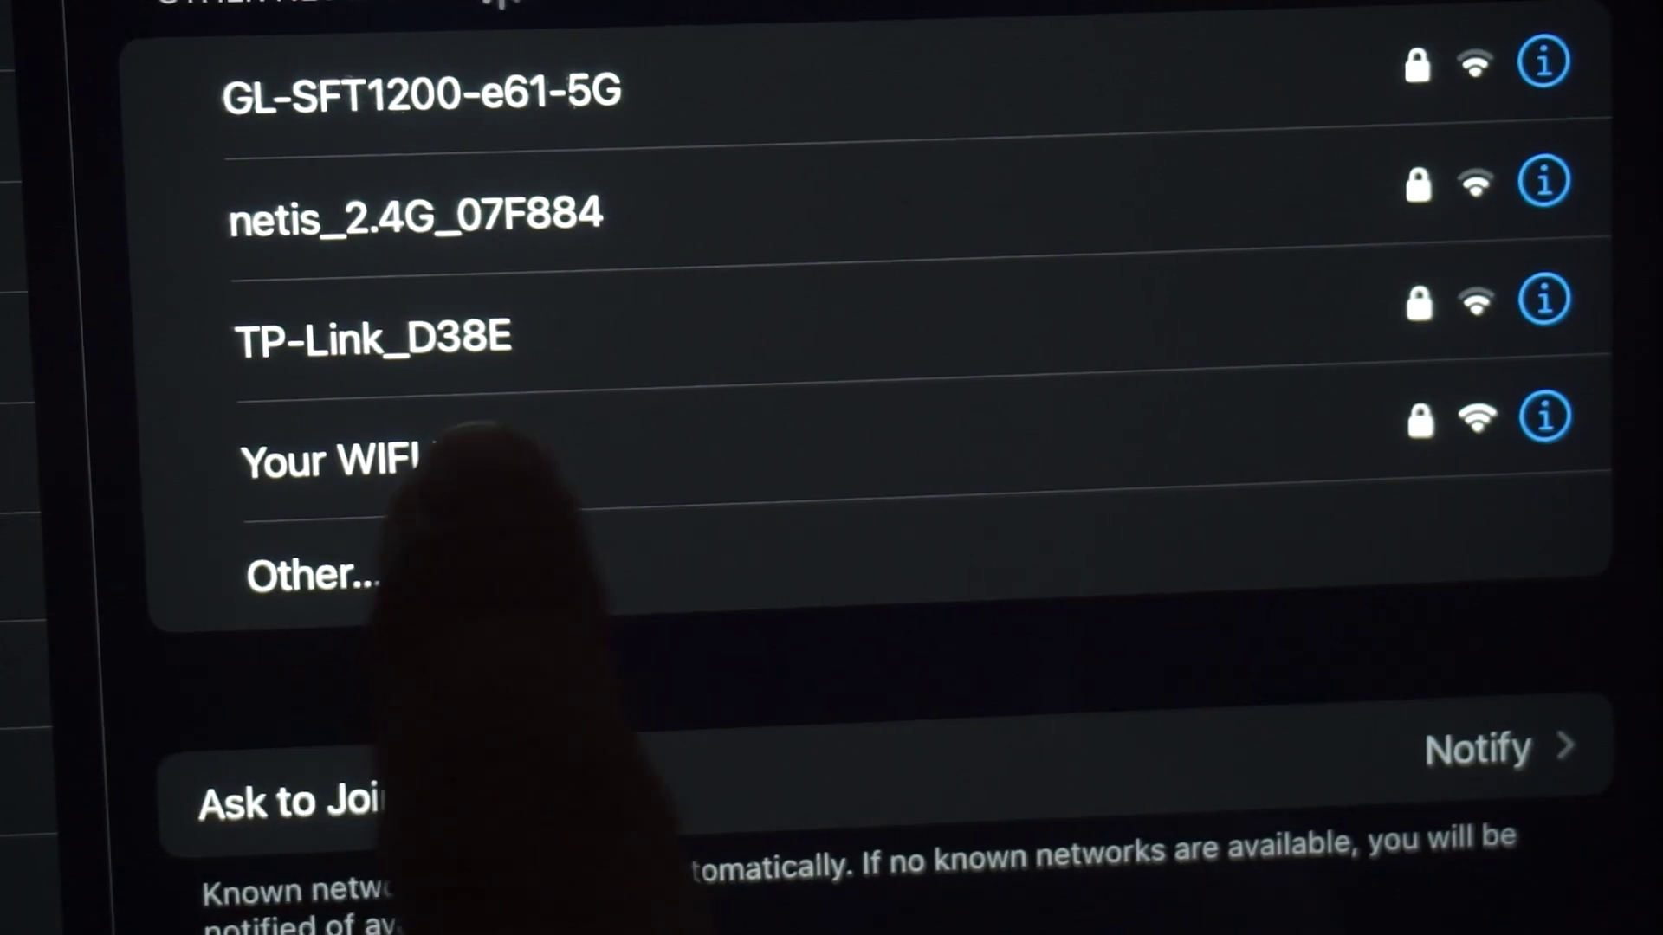
{"action": "left_click", "coordinate": [485, 455]}
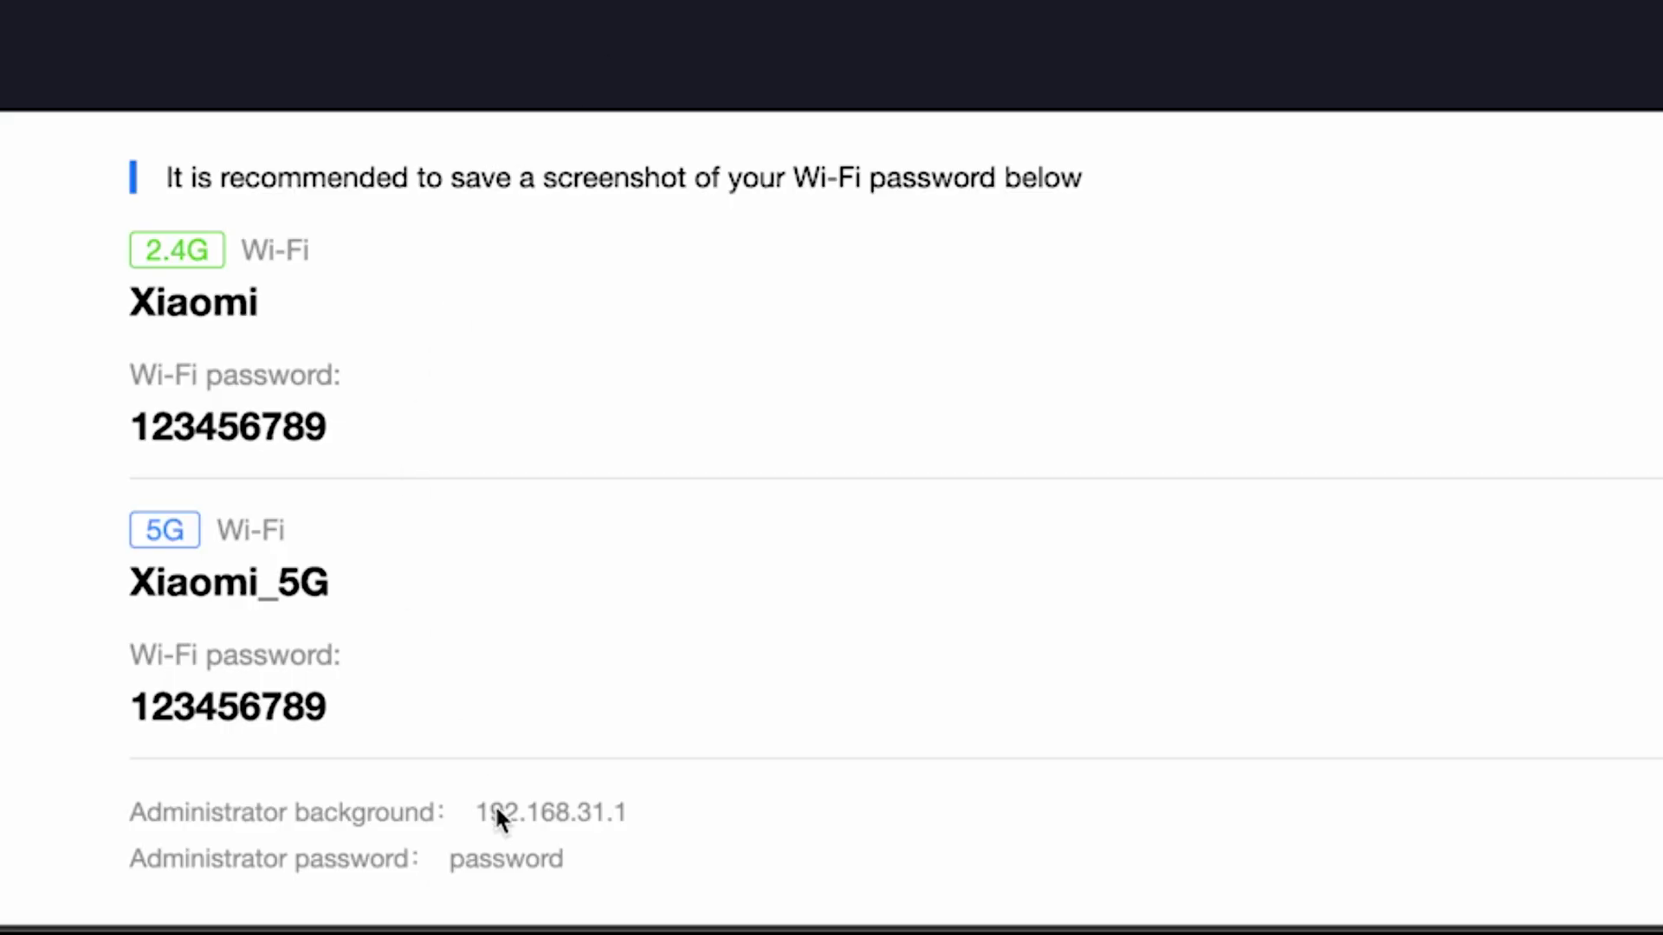
- Log in at 192.168.31.1 with the admin password, declining to save it in Edge
{"action": "left_click", "coordinate": [538, 809]}
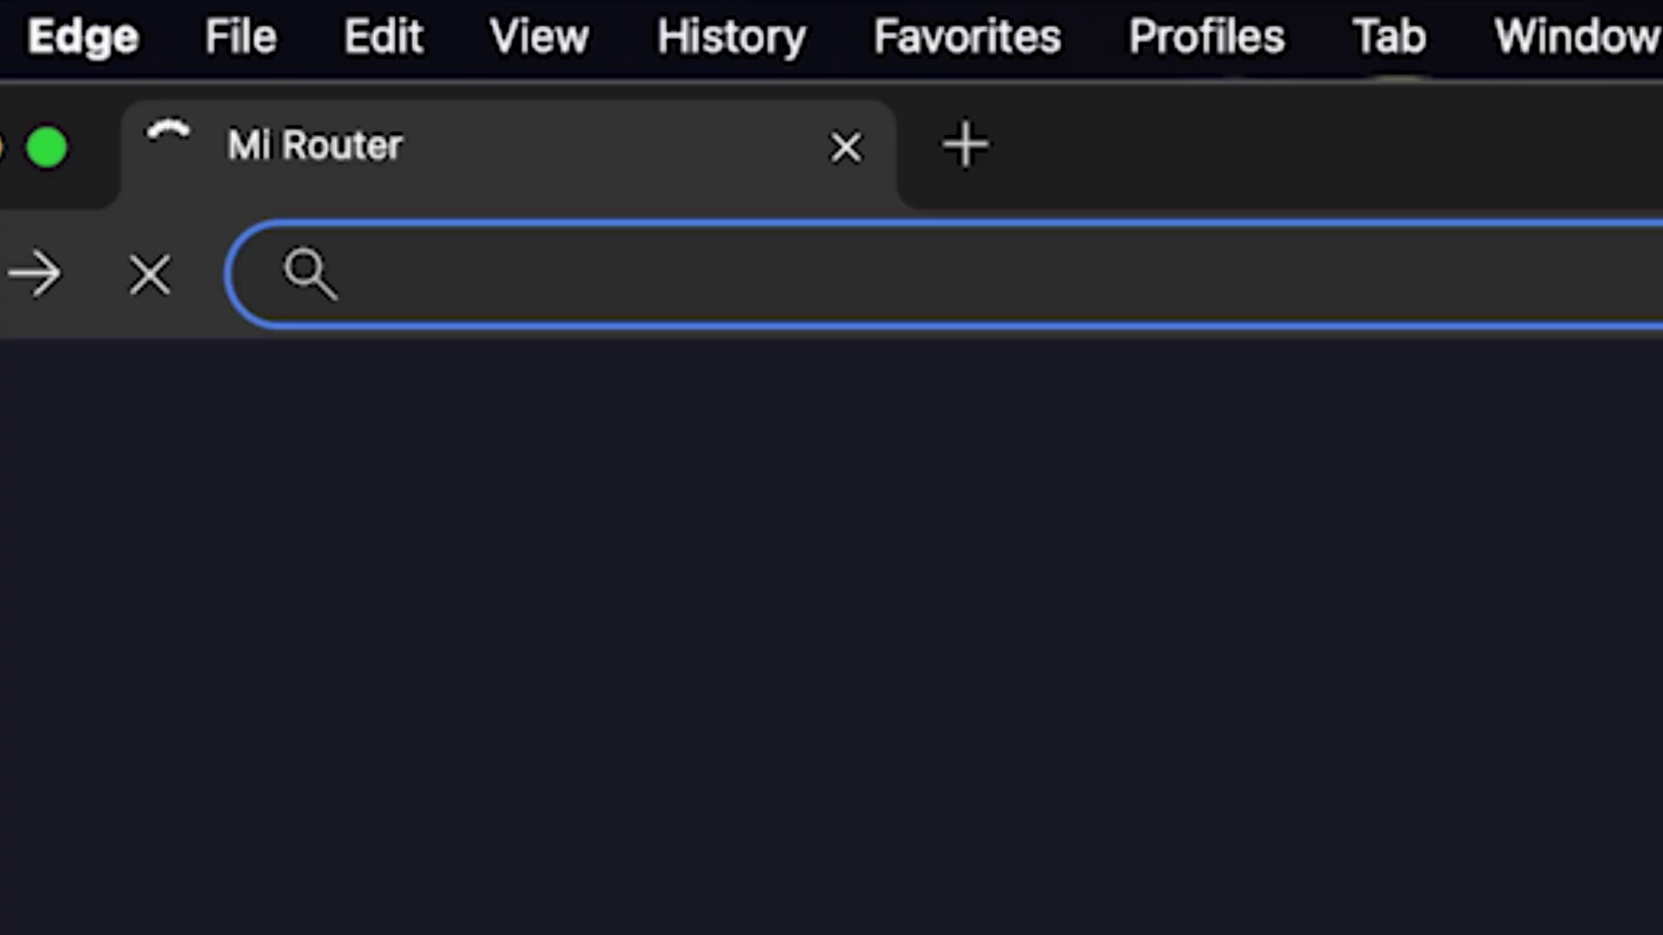
{"action": "type", "text": "19"}
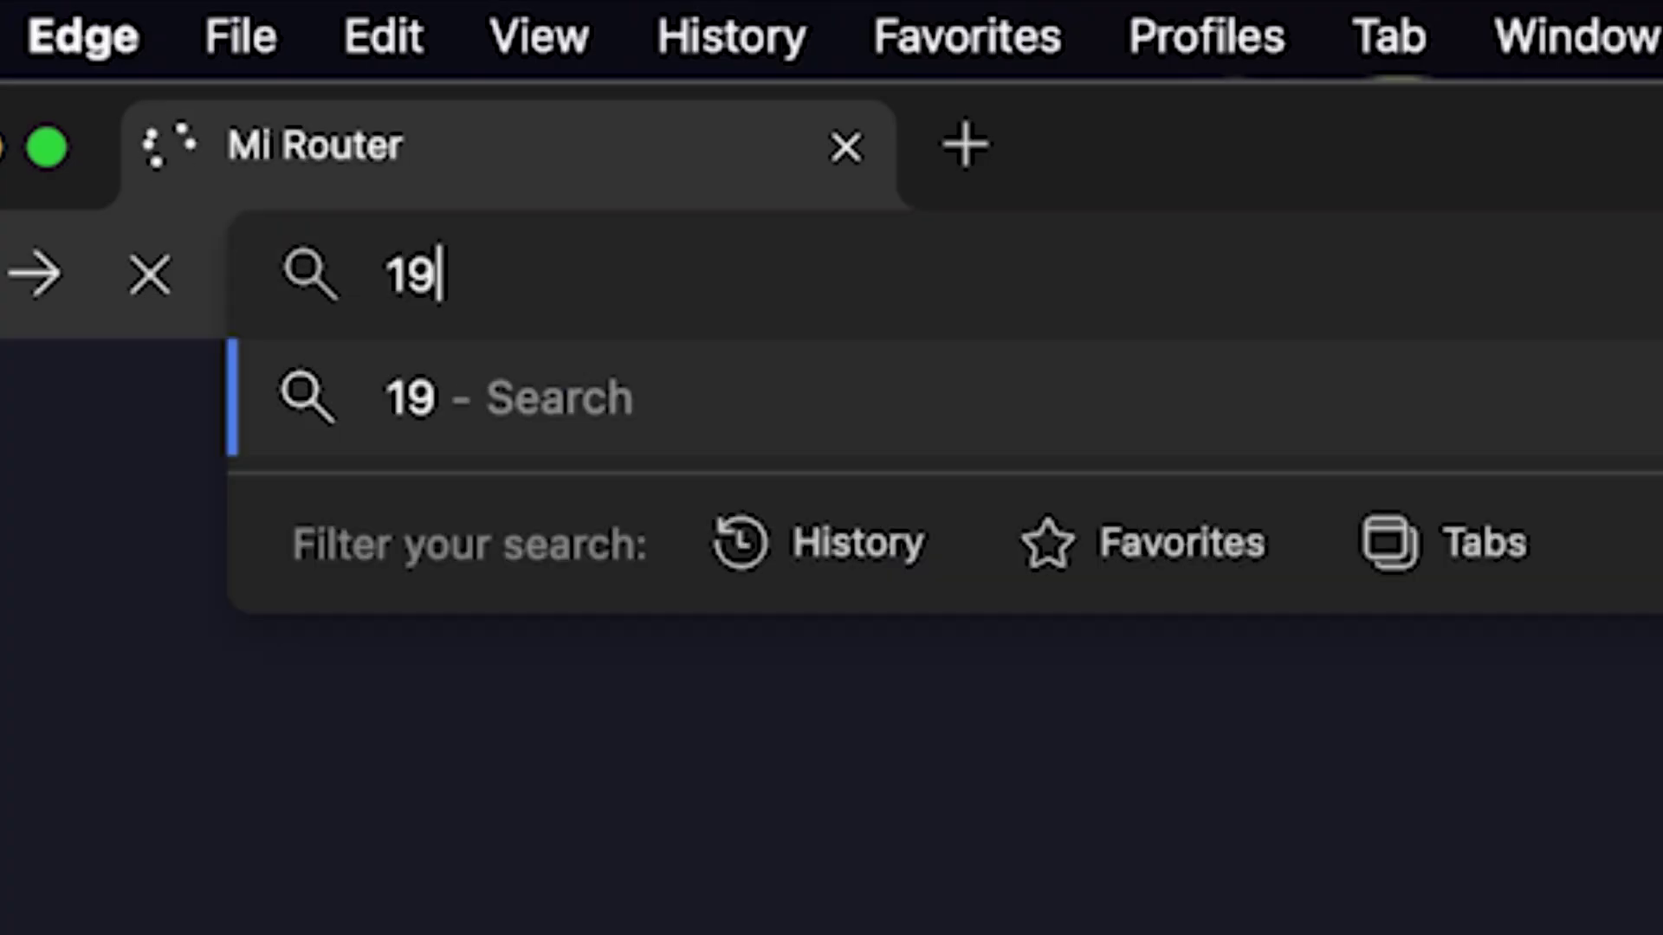
{"action": "type", "text": "2.168.31.1"}
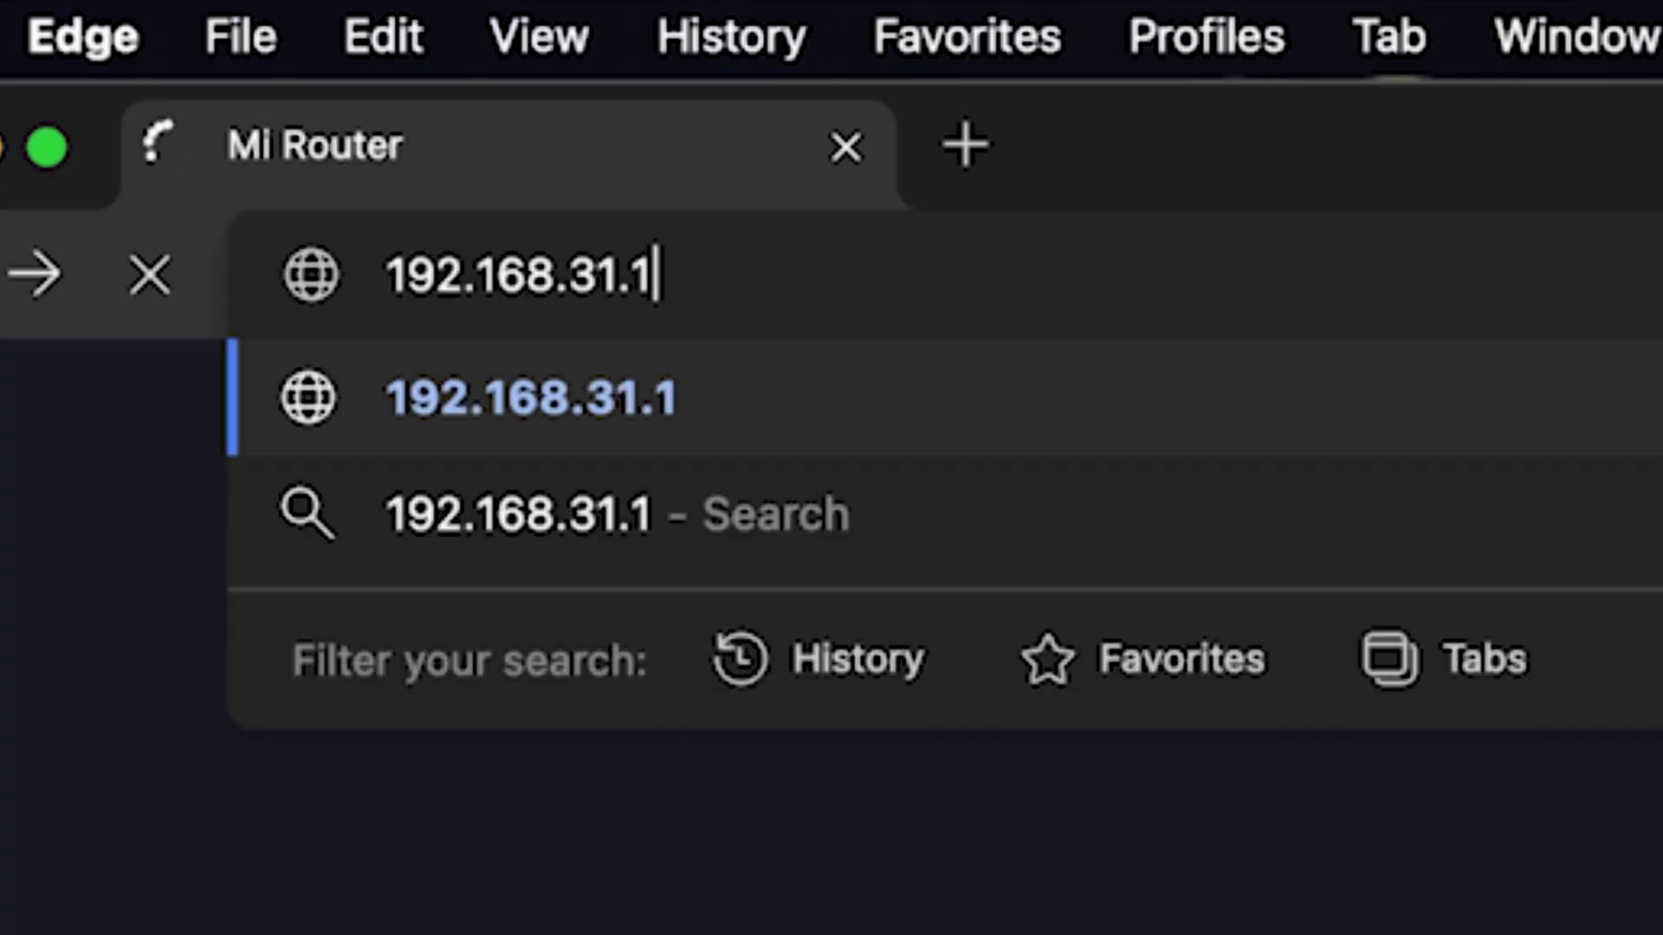
{"action": "key", "text": "Return"}
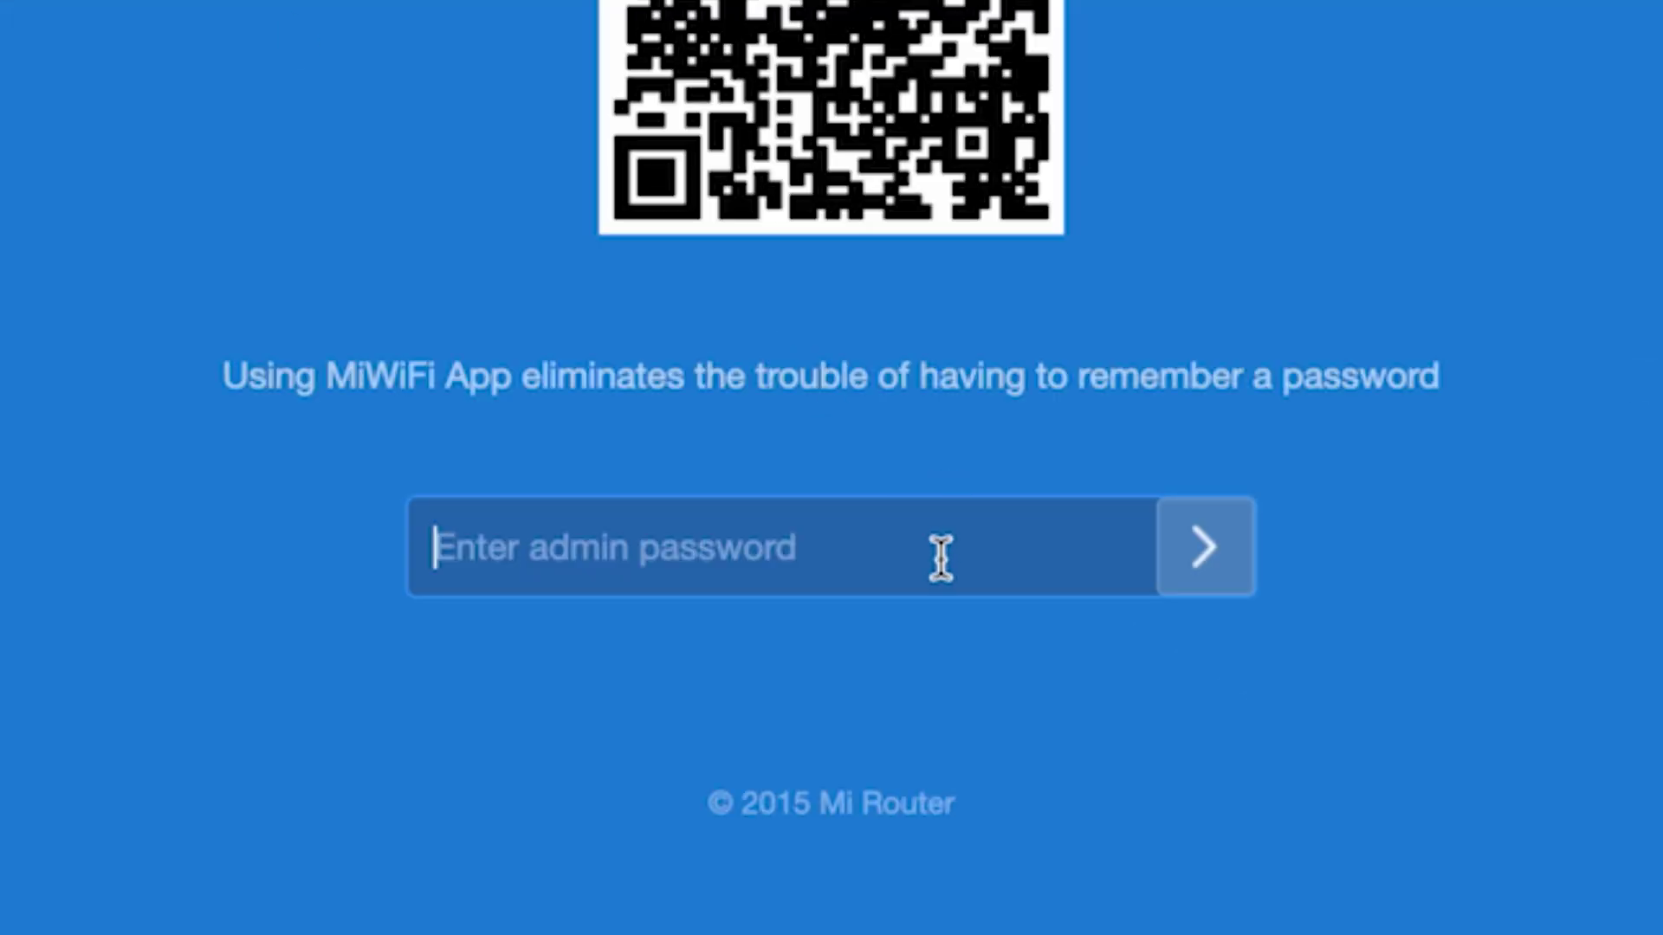
{"action": "type", "text": "•••••••••"}
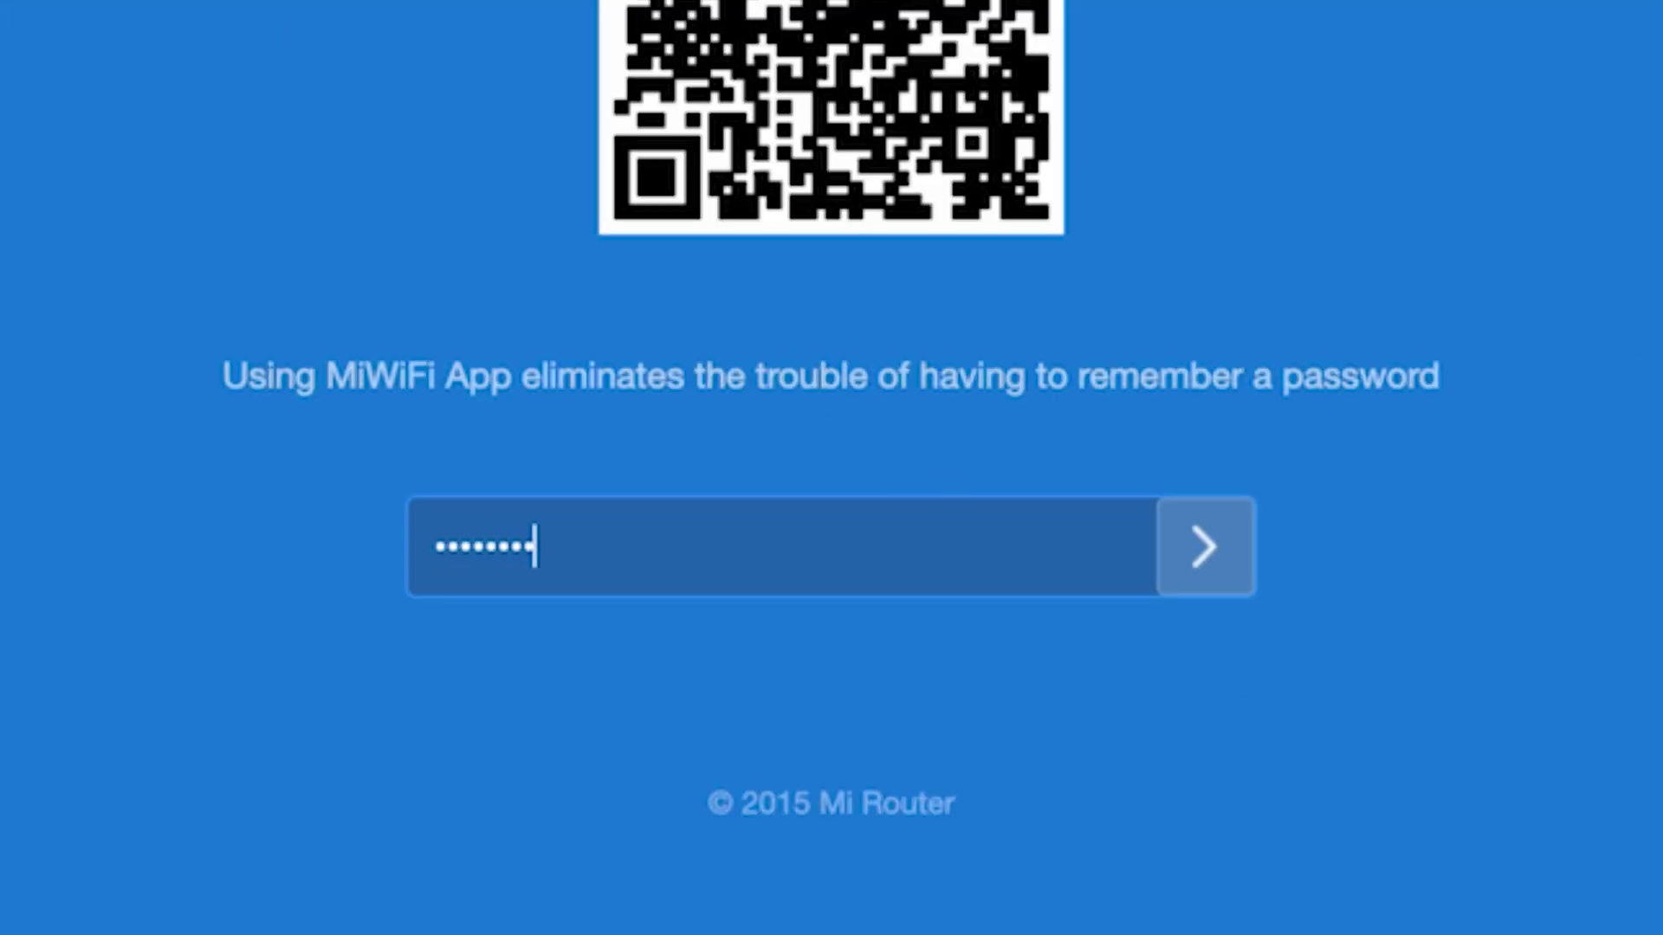
{"action": "left_click", "coordinate": [1203, 545]}
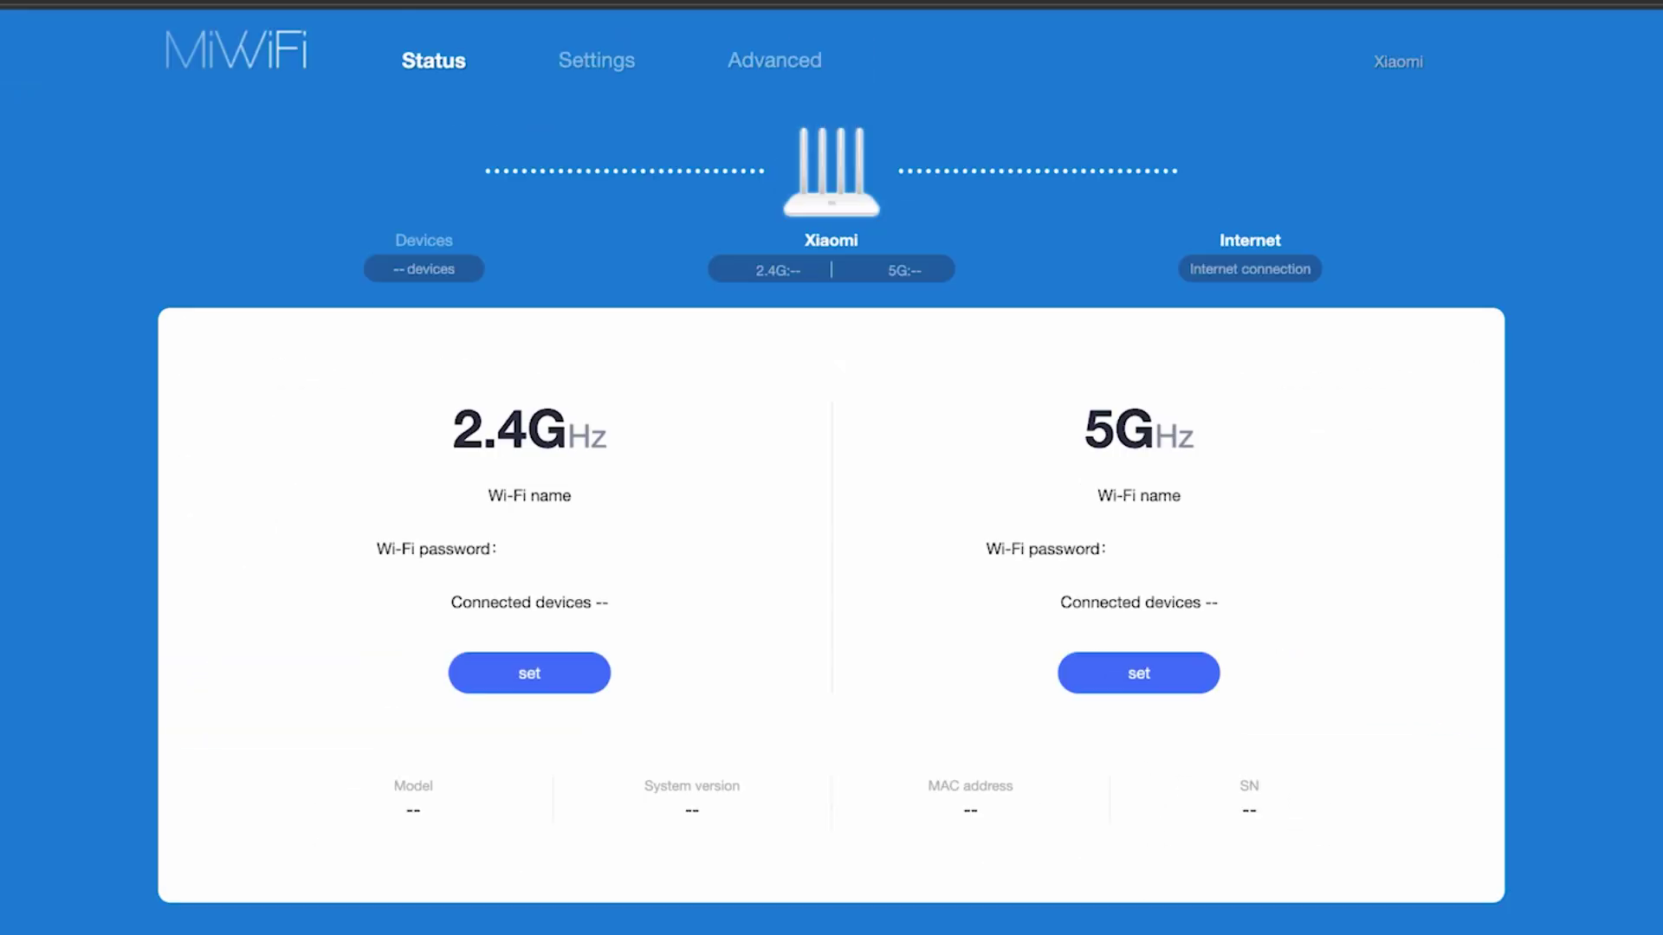
{"action": "left_click", "coordinate": [1424, 396]}
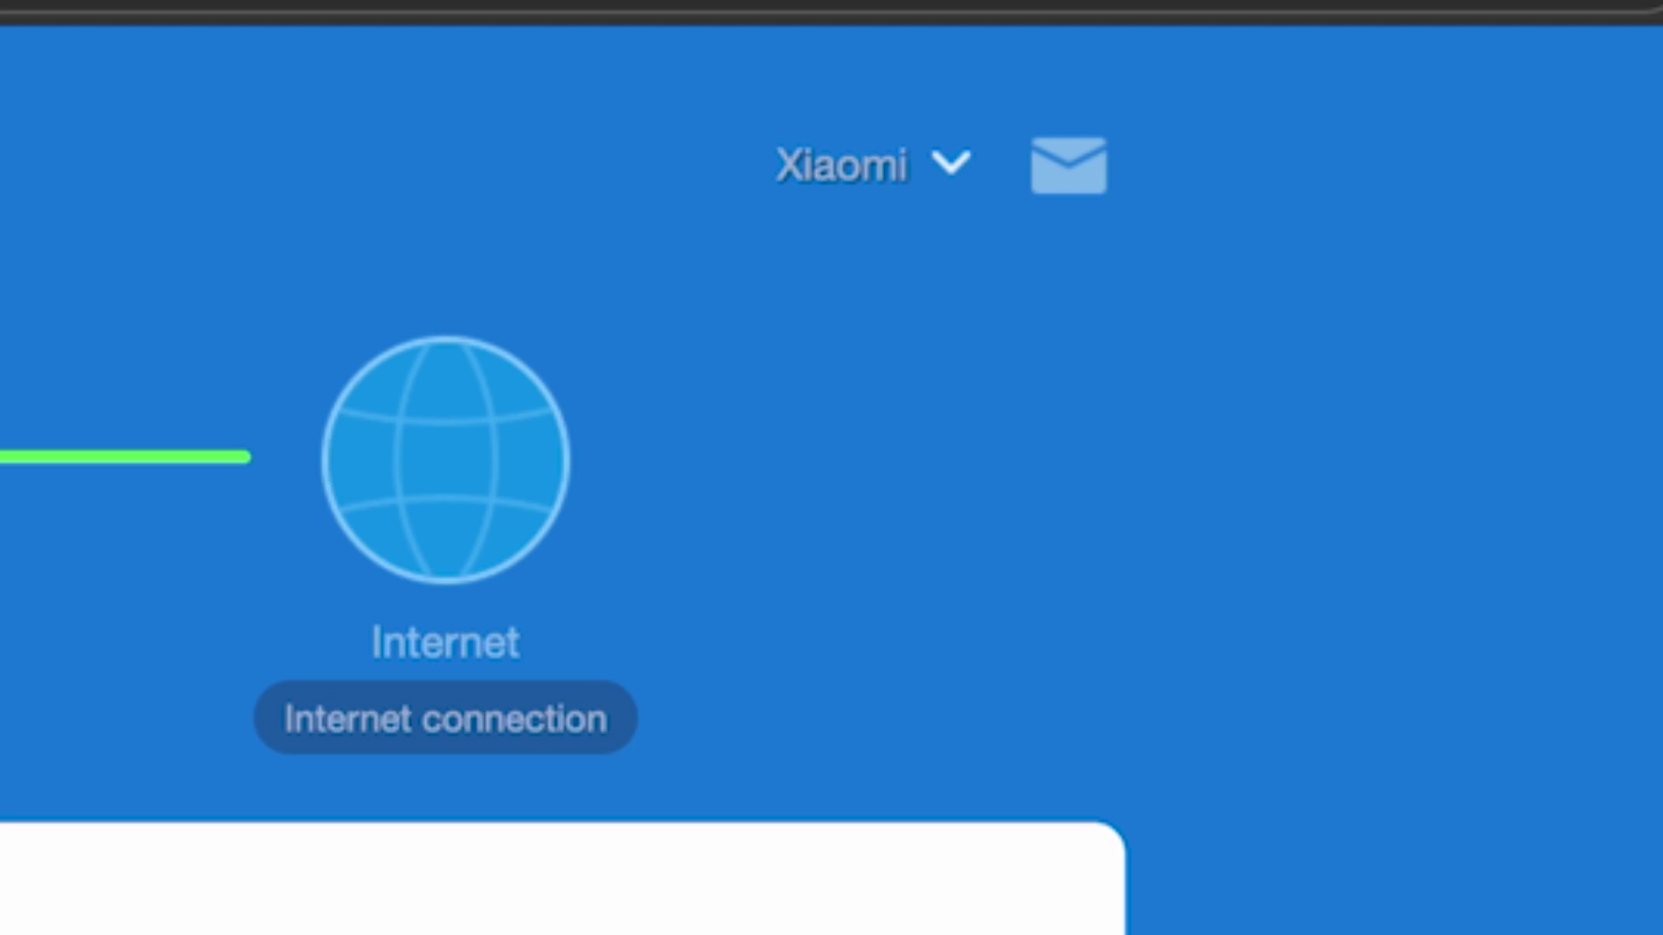
- Reboot the router from the Xiaomi account menu and confirm the restart
{"action": "left_click", "coordinate": [953, 171]}
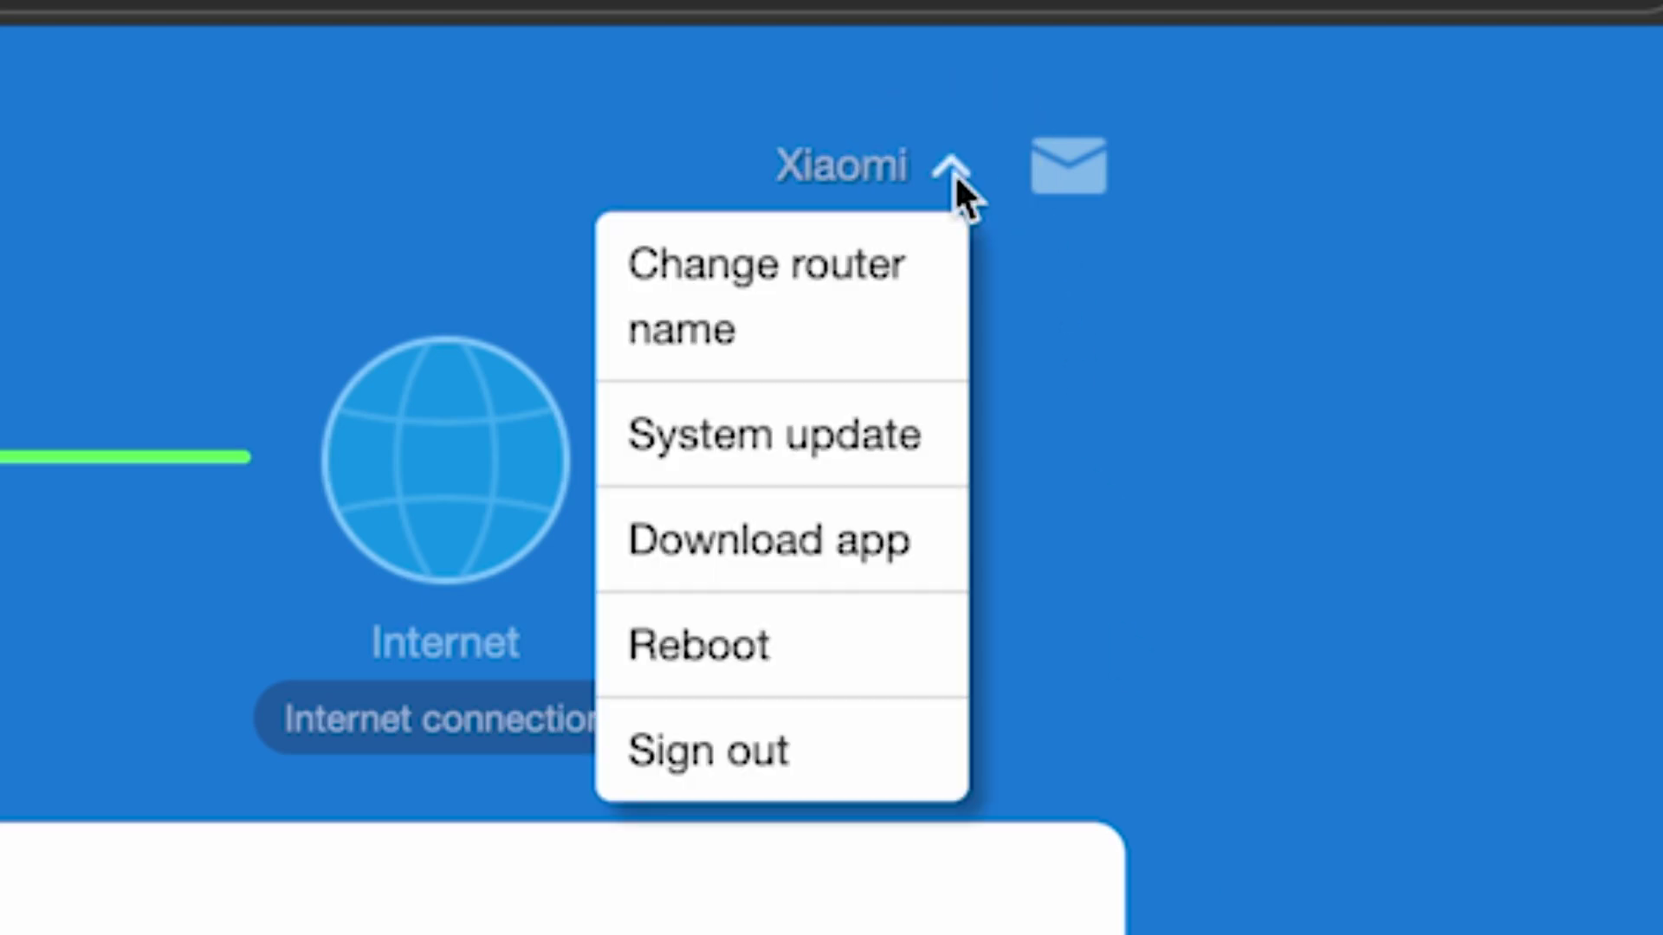
{"action": "left_click", "coordinate": [774, 659]}
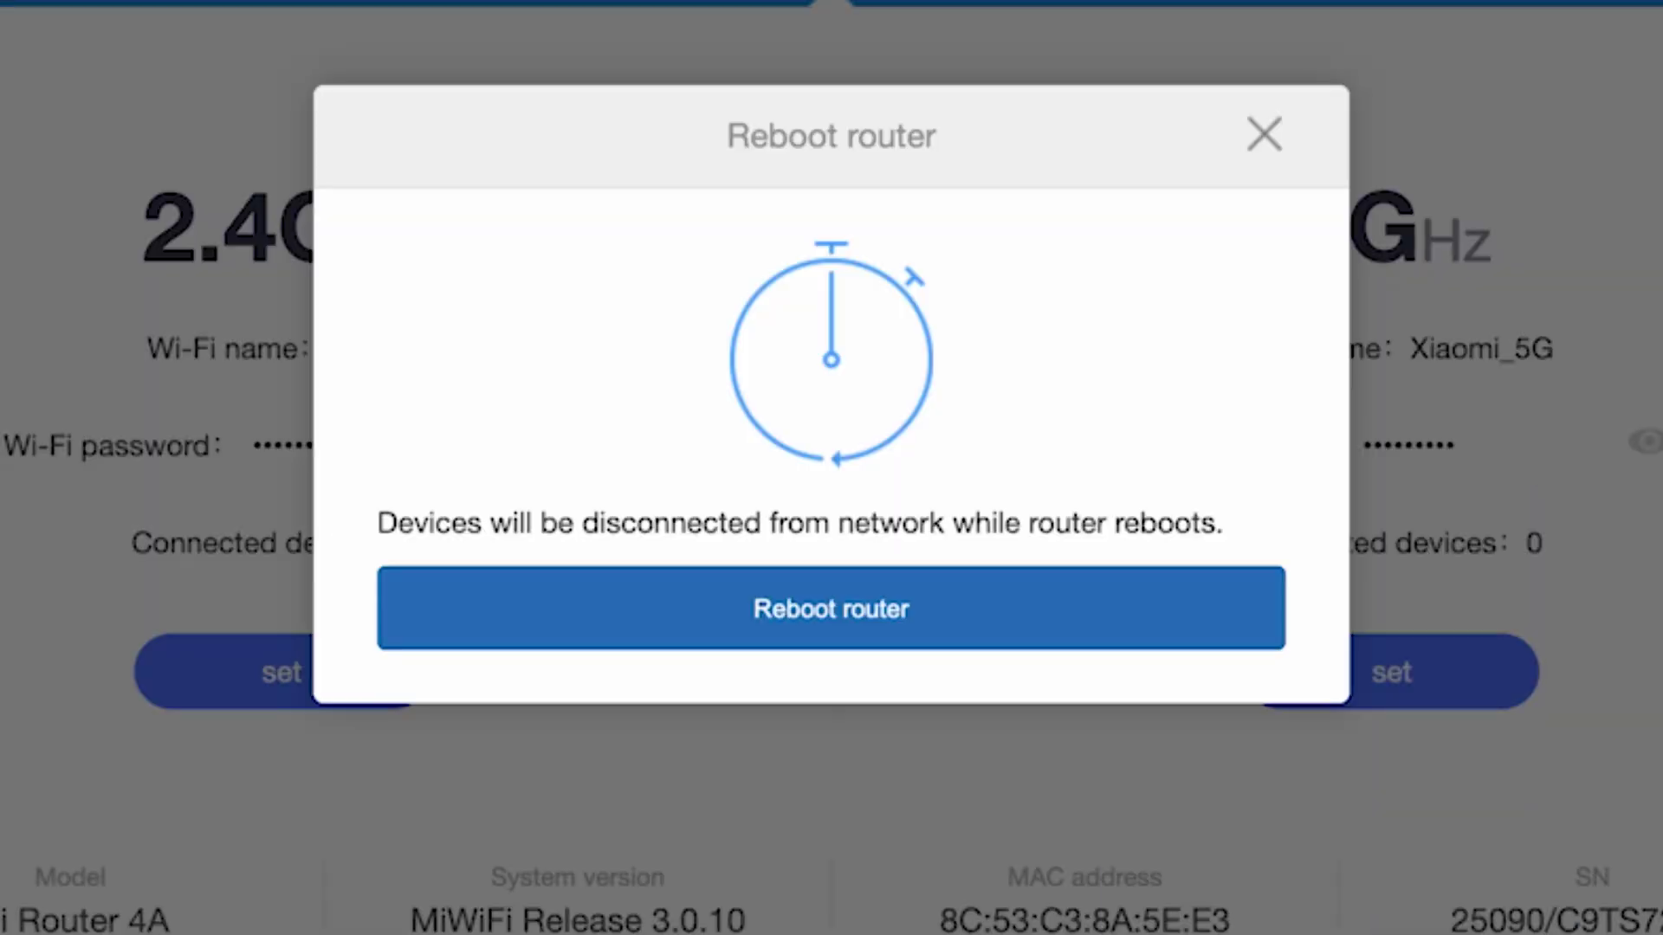
{"action": "left_click", "coordinate": [874, 635]}
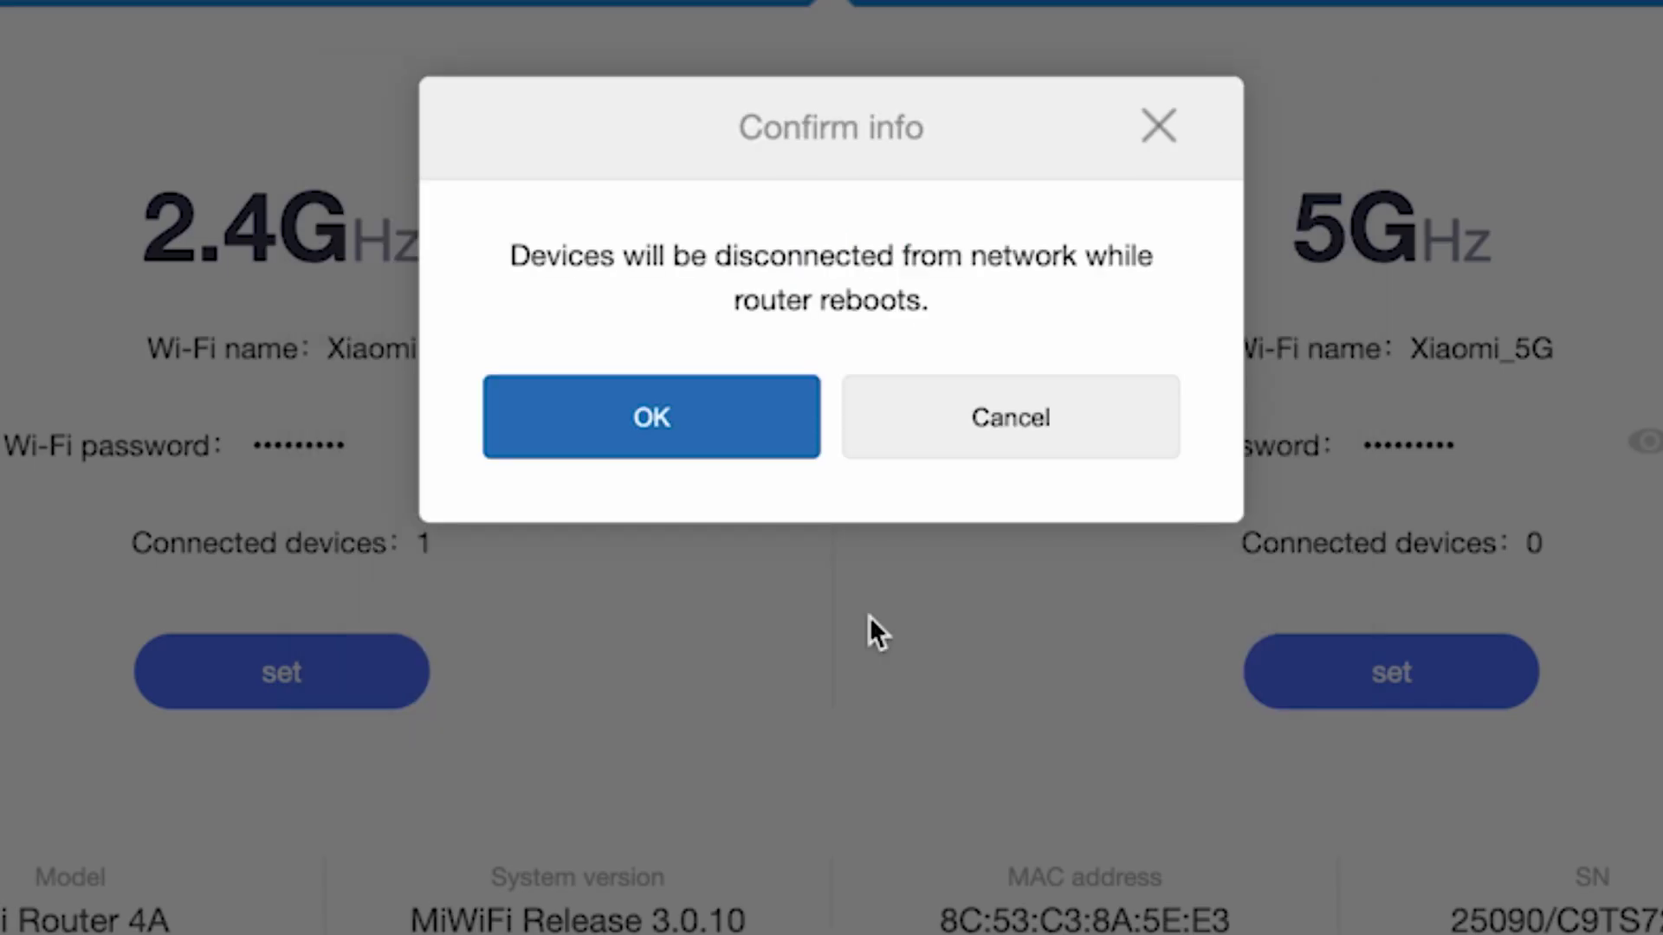
{"action": "left_click", "coordinate": [700, 422]}
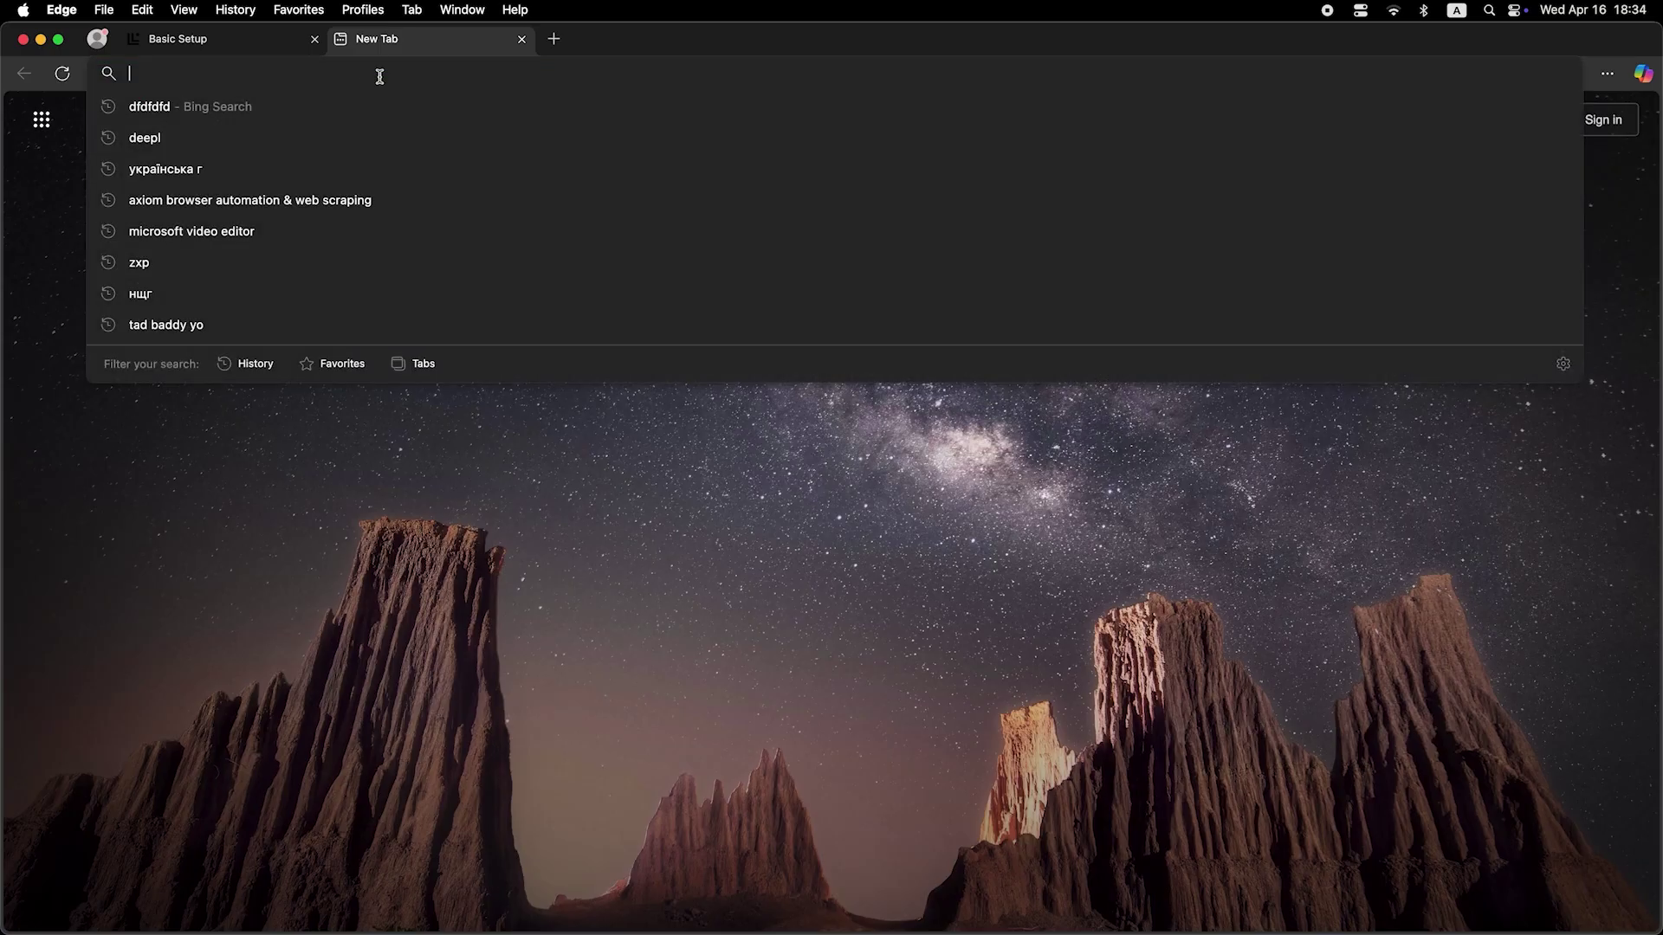
- Test the connection with a 'dfdfdfdf' web search, then log back in with the admin password
{"action": "type", "text": "dfdfdfdf"}
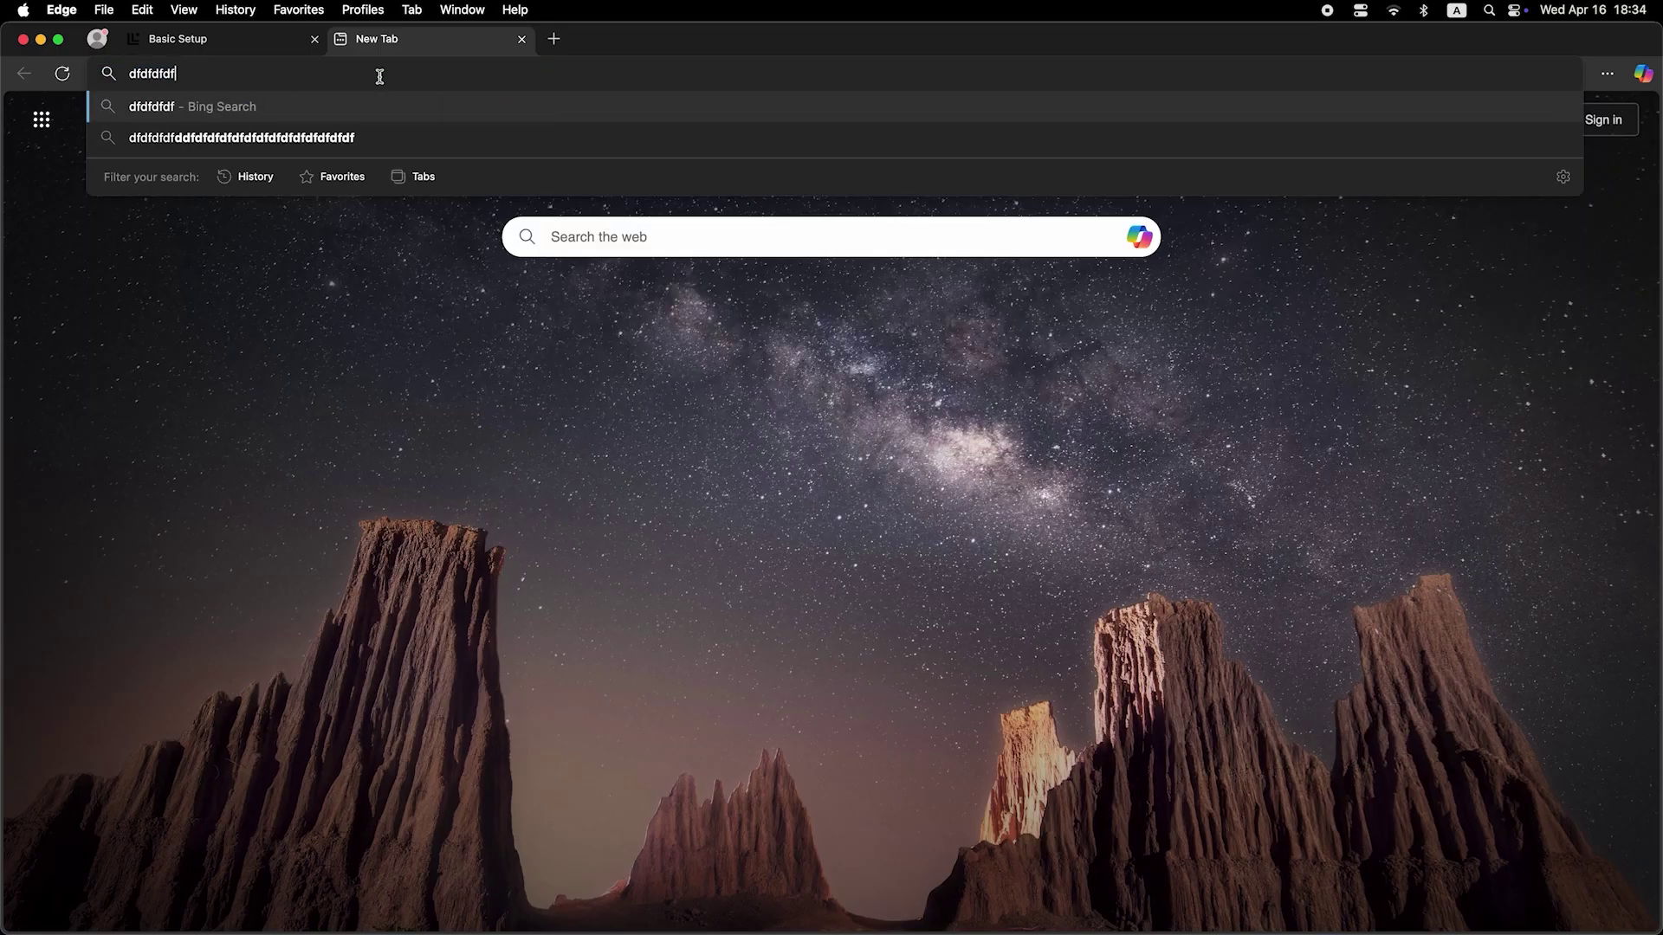
{"action": "key", "text": "Return"}
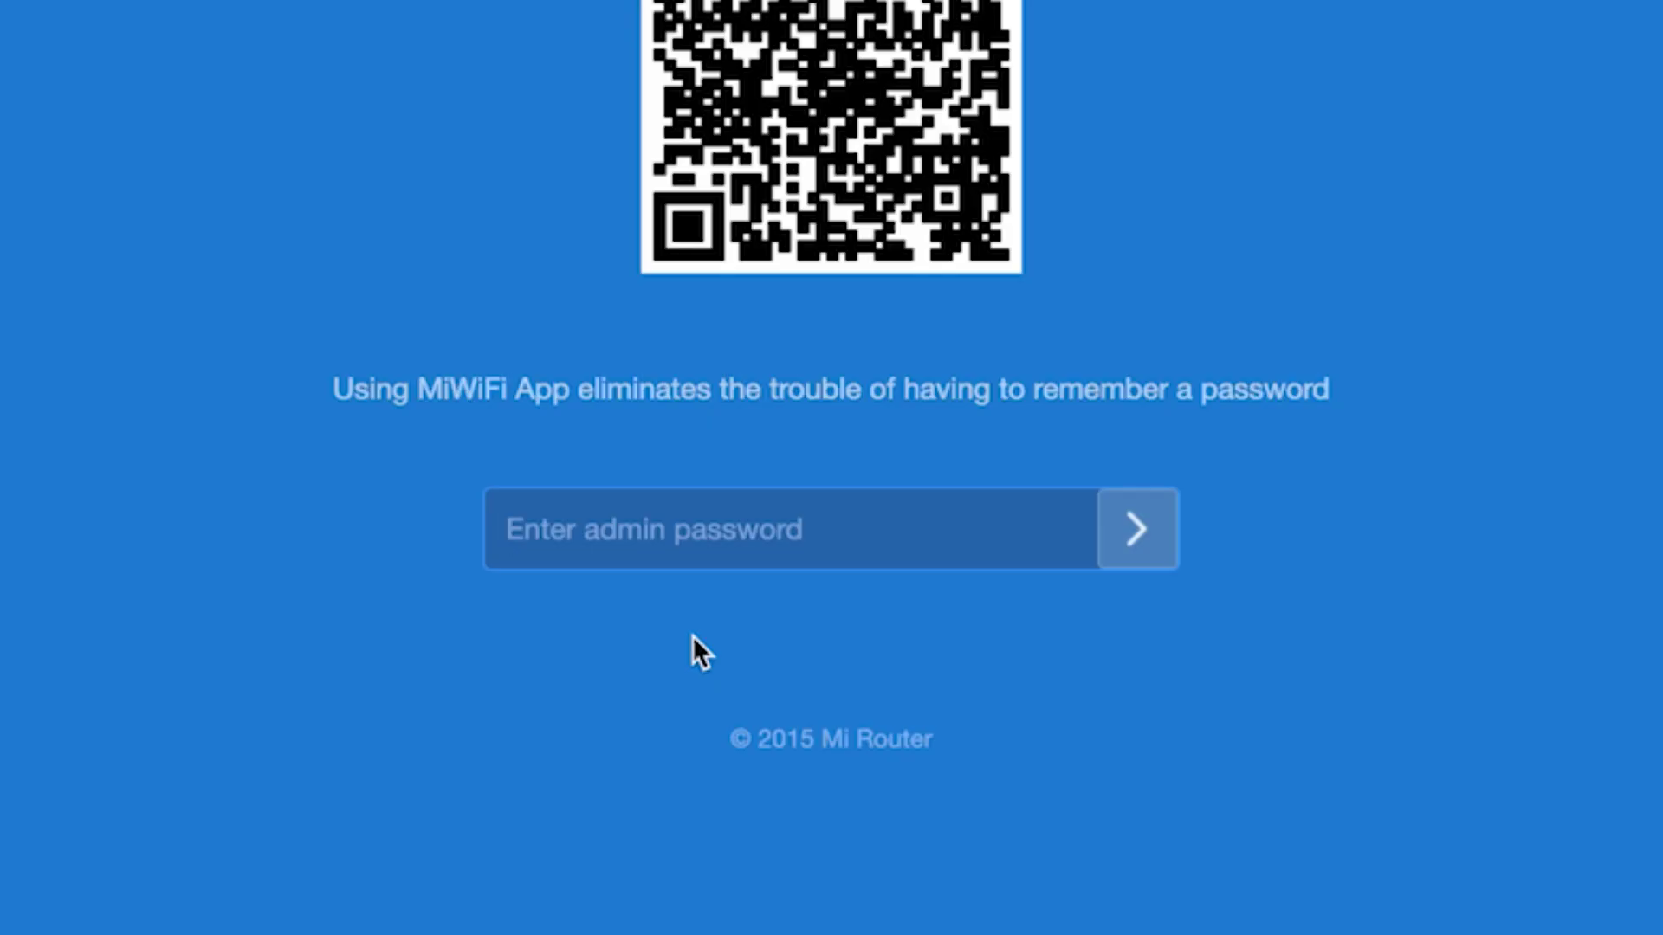
{"action": "type", "text": "••"}
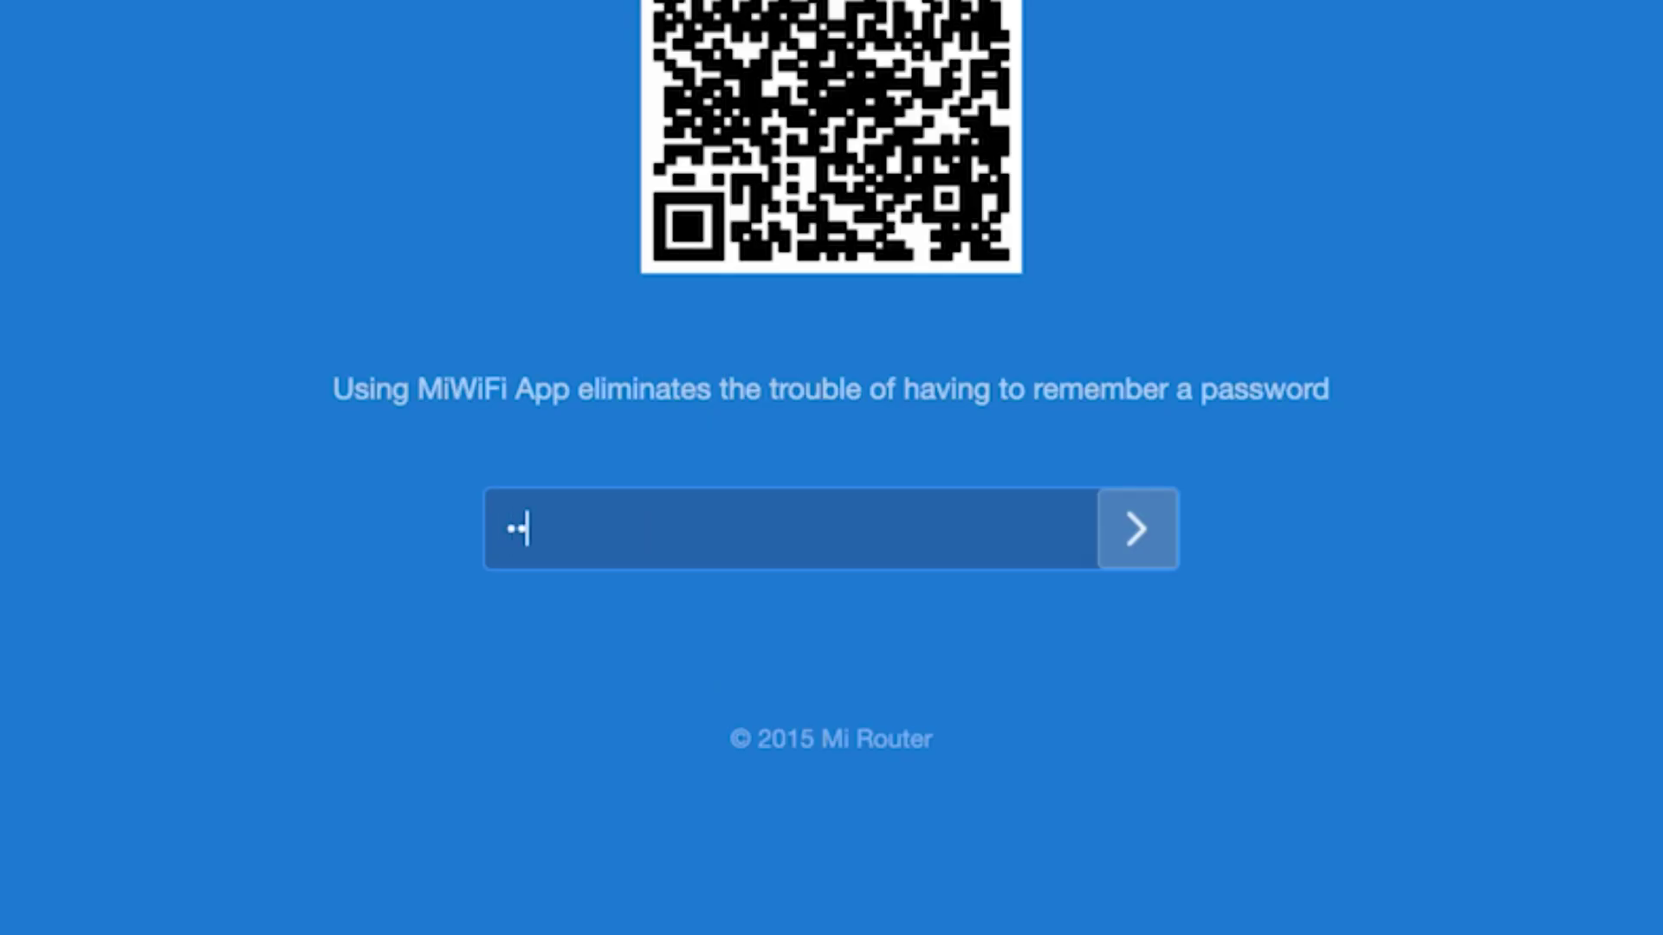
{"action": "type", "text": "••••••"}
{"action": "left_click", "coordinate": [1129, 513]}
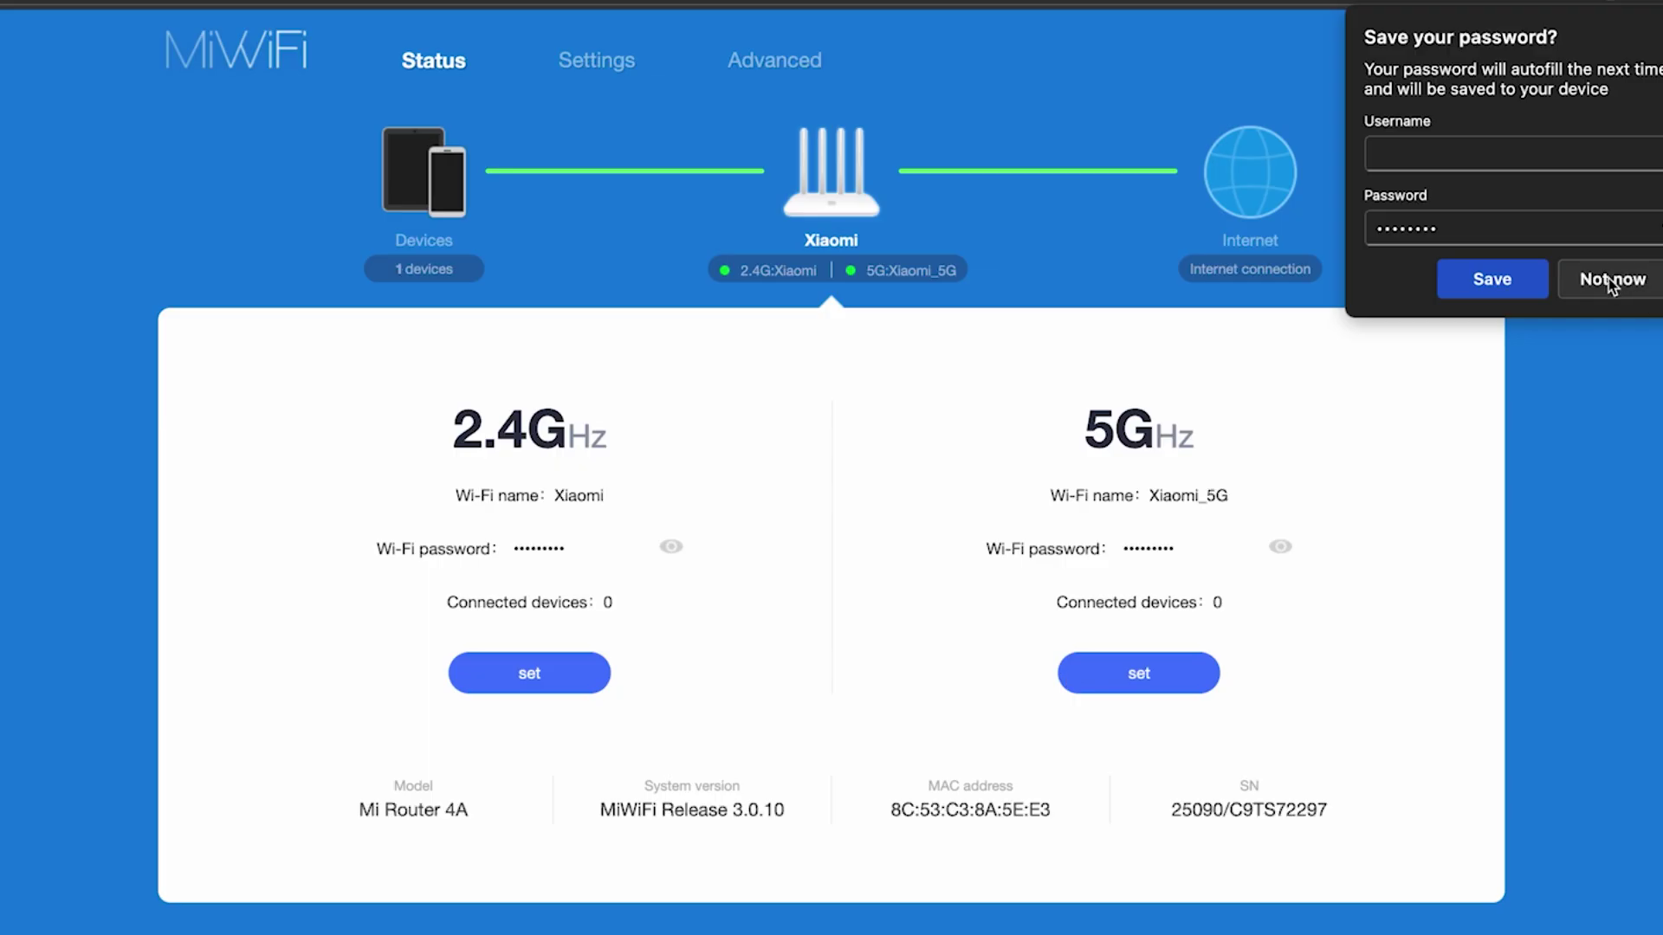
{"action": "left_click", "coordinate": [1607, 279]}
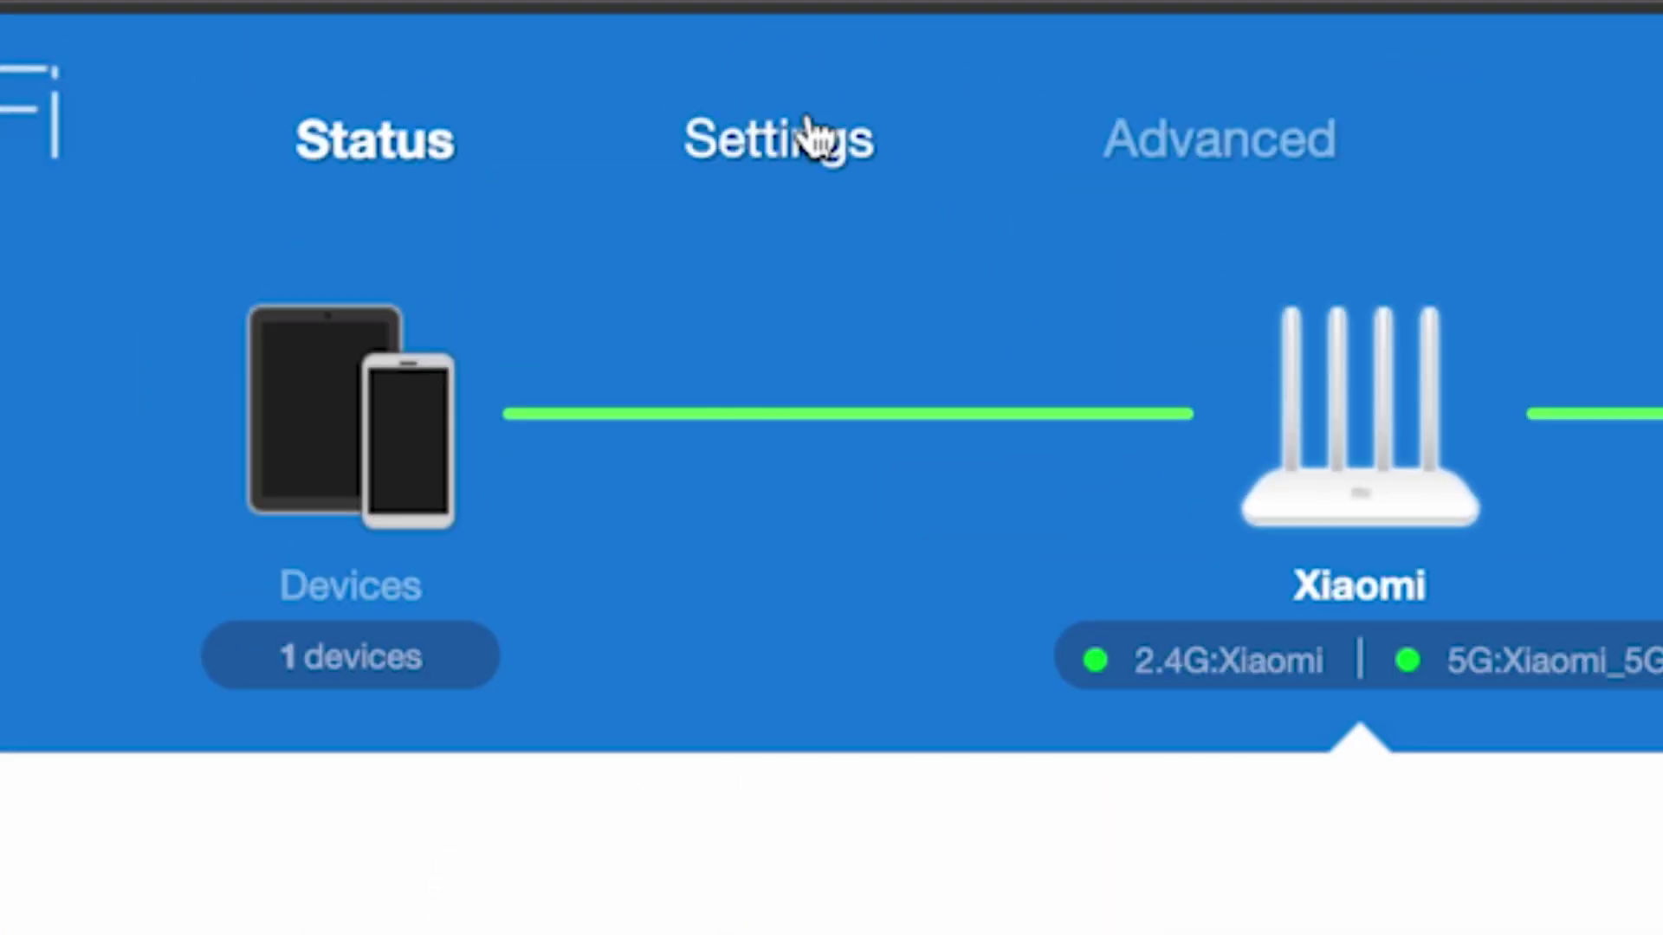
{"action": "left_click", "coordinate": [814, 135]}
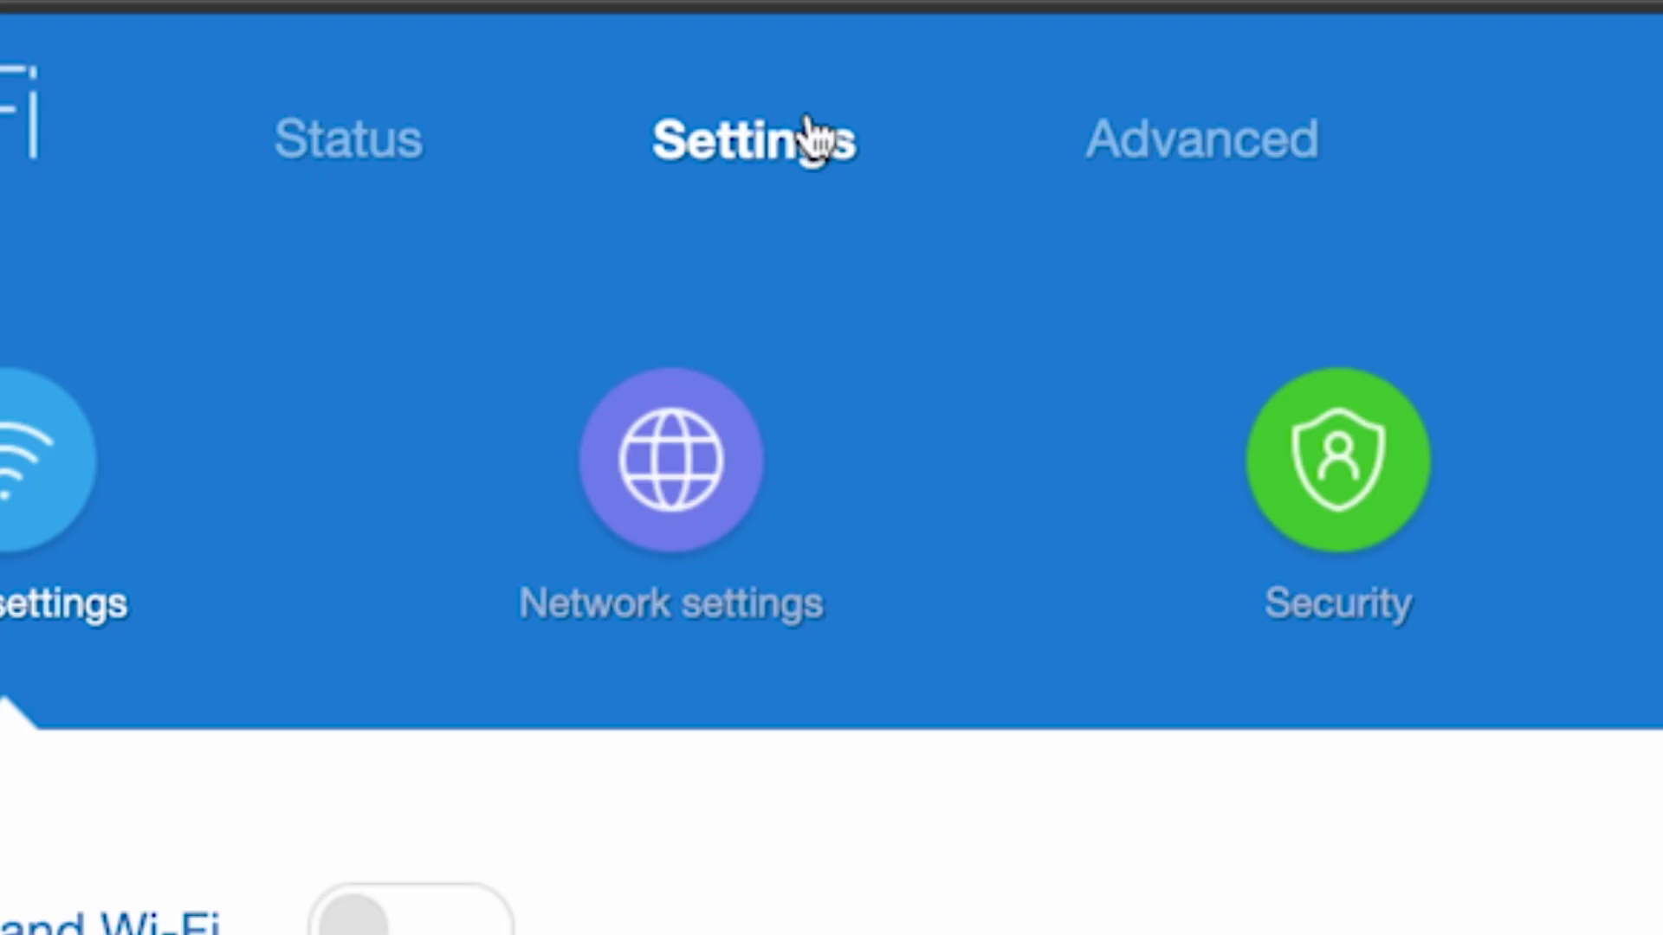
{"action": "left_click", "coordinate": [659, 461]}
{"action": "scroll", "coordinate": [791, 241], "scroll_direction": "down", "scroll_amount": 10}
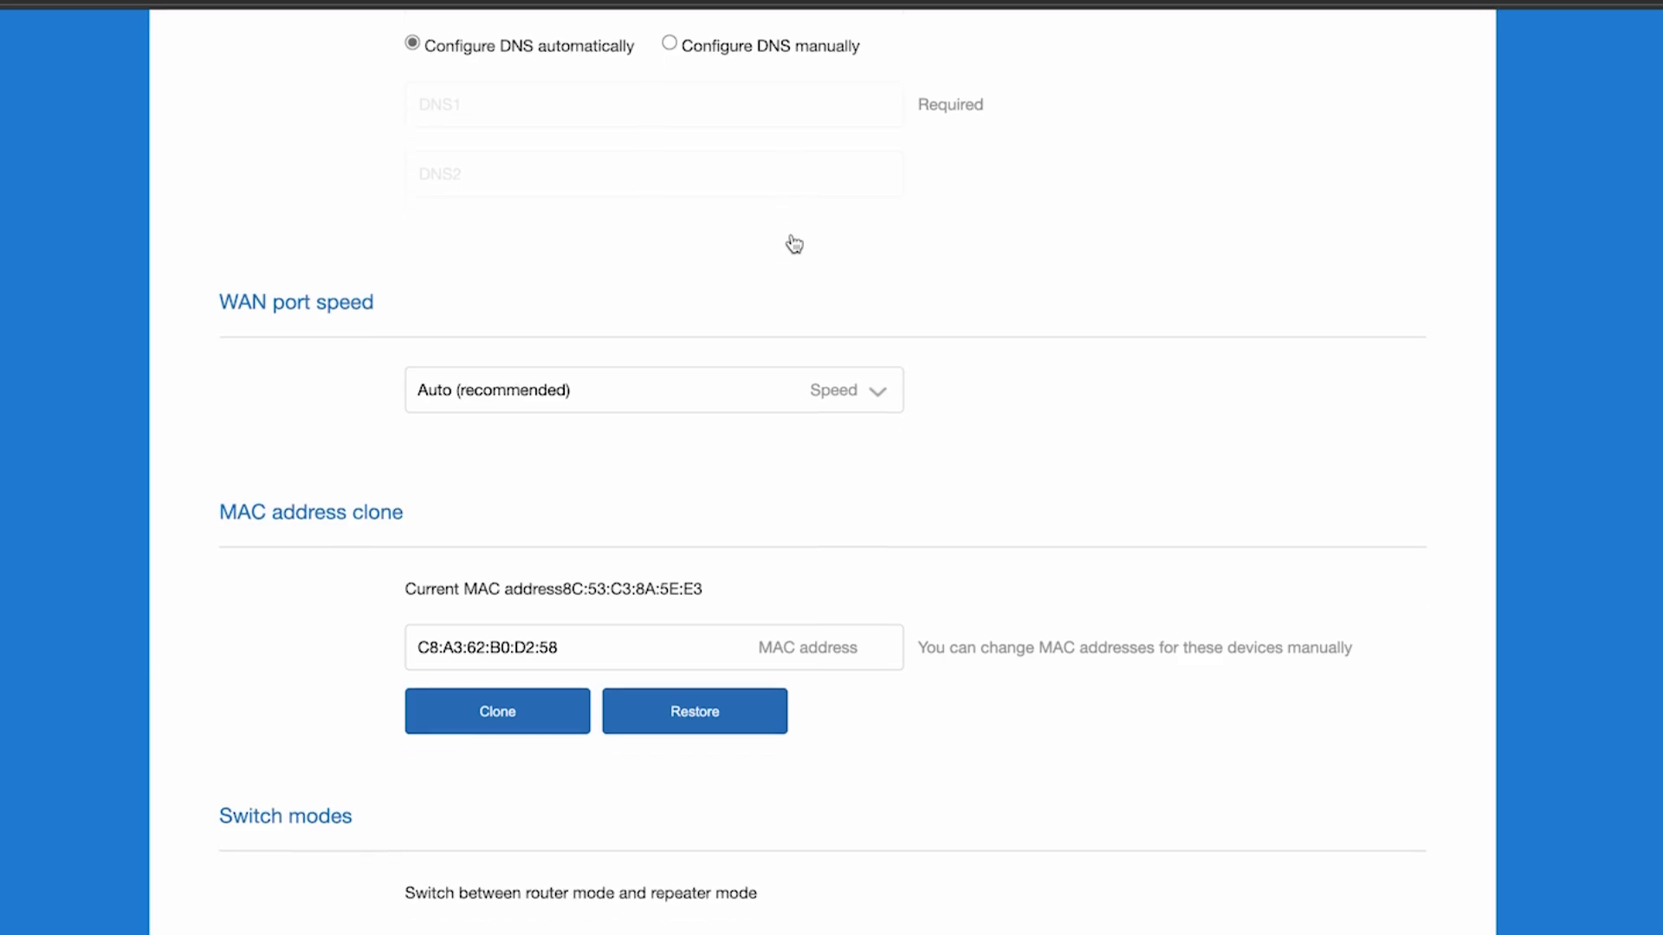
{"action": "scroll", "coordinate": [791, 246], "scroll_direction": "down", "scroll_amount": 3}
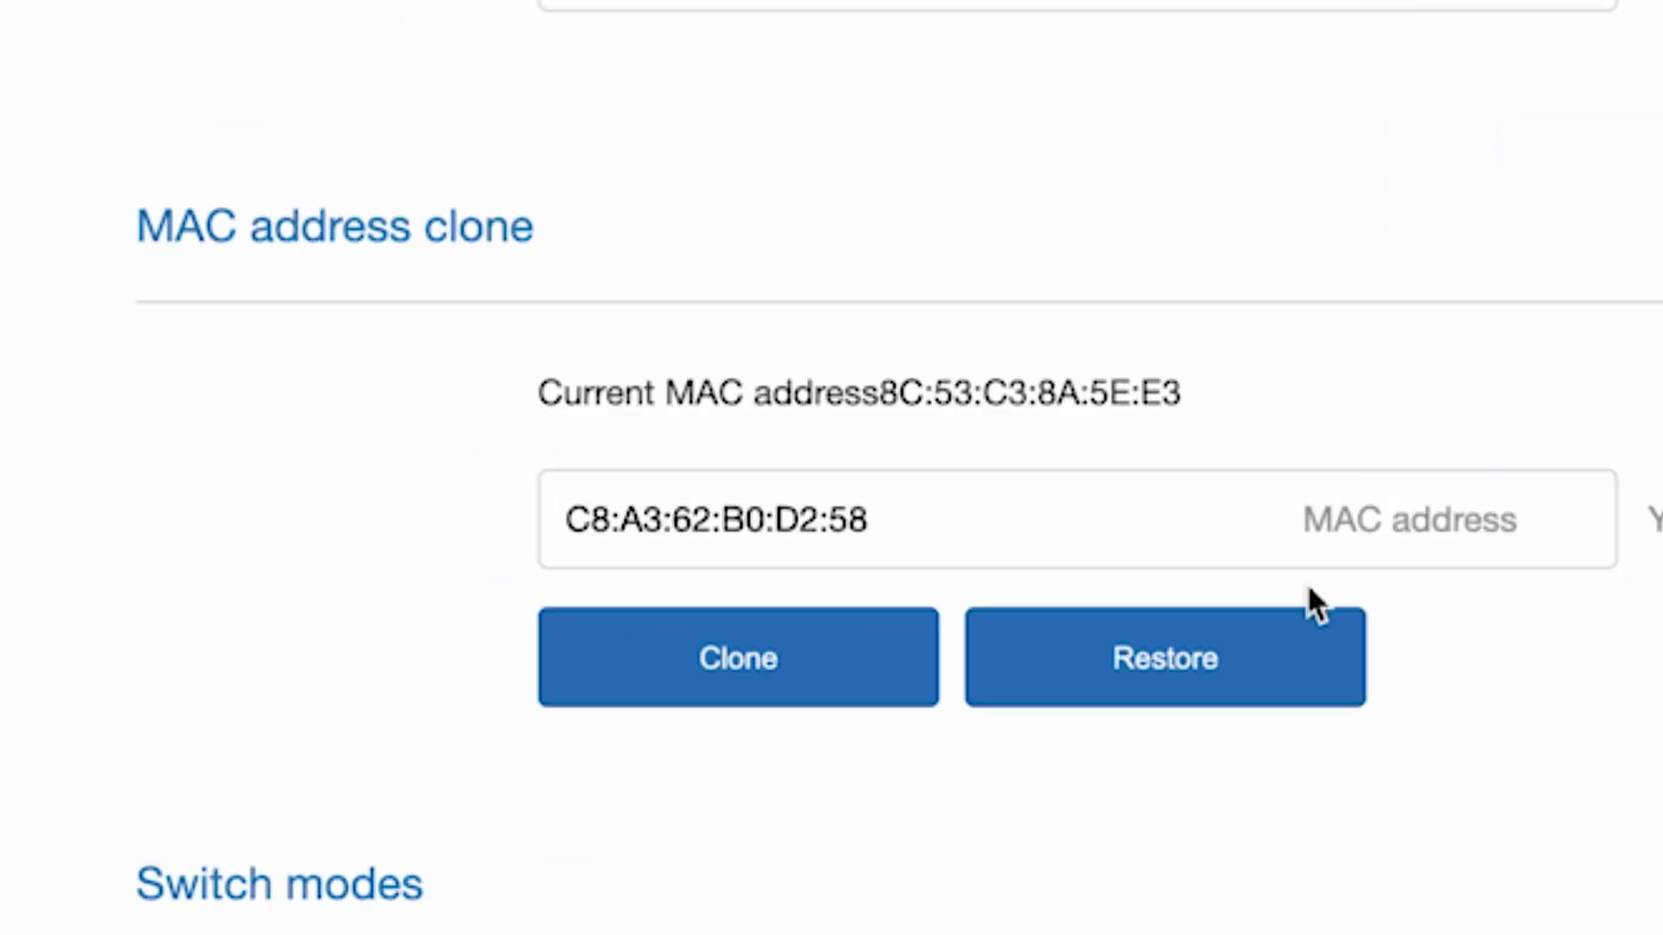
{"action": "left_click", "coordinate": [738, 657]}
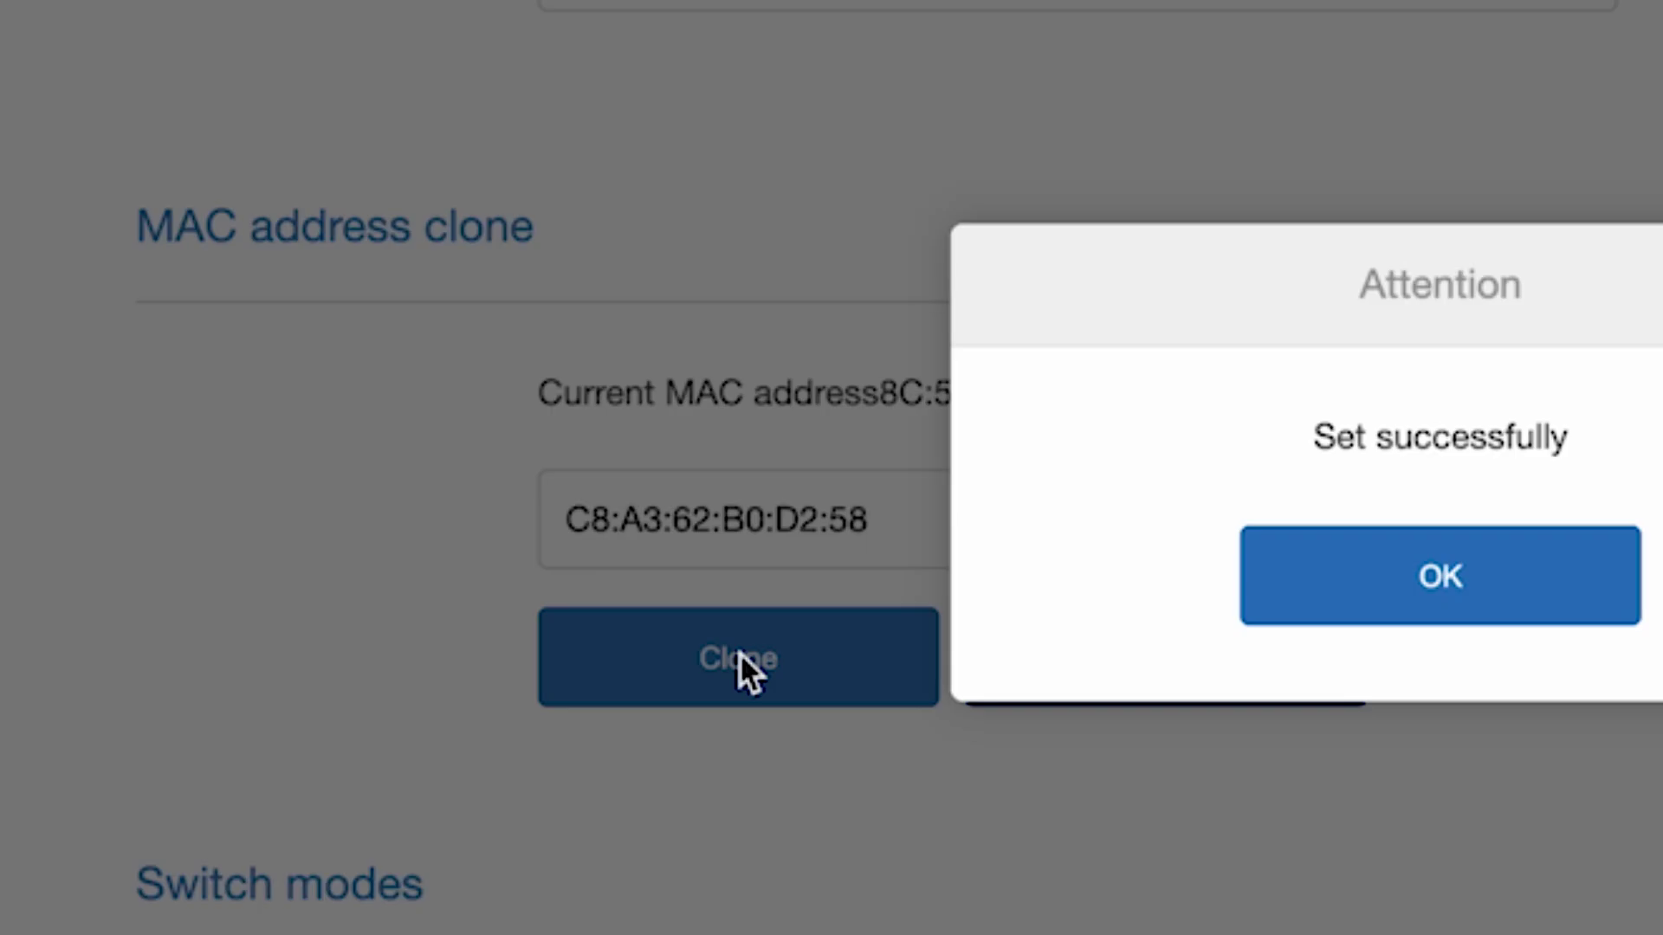
{"action": "left_click", "coordinate": [1482, 566]}
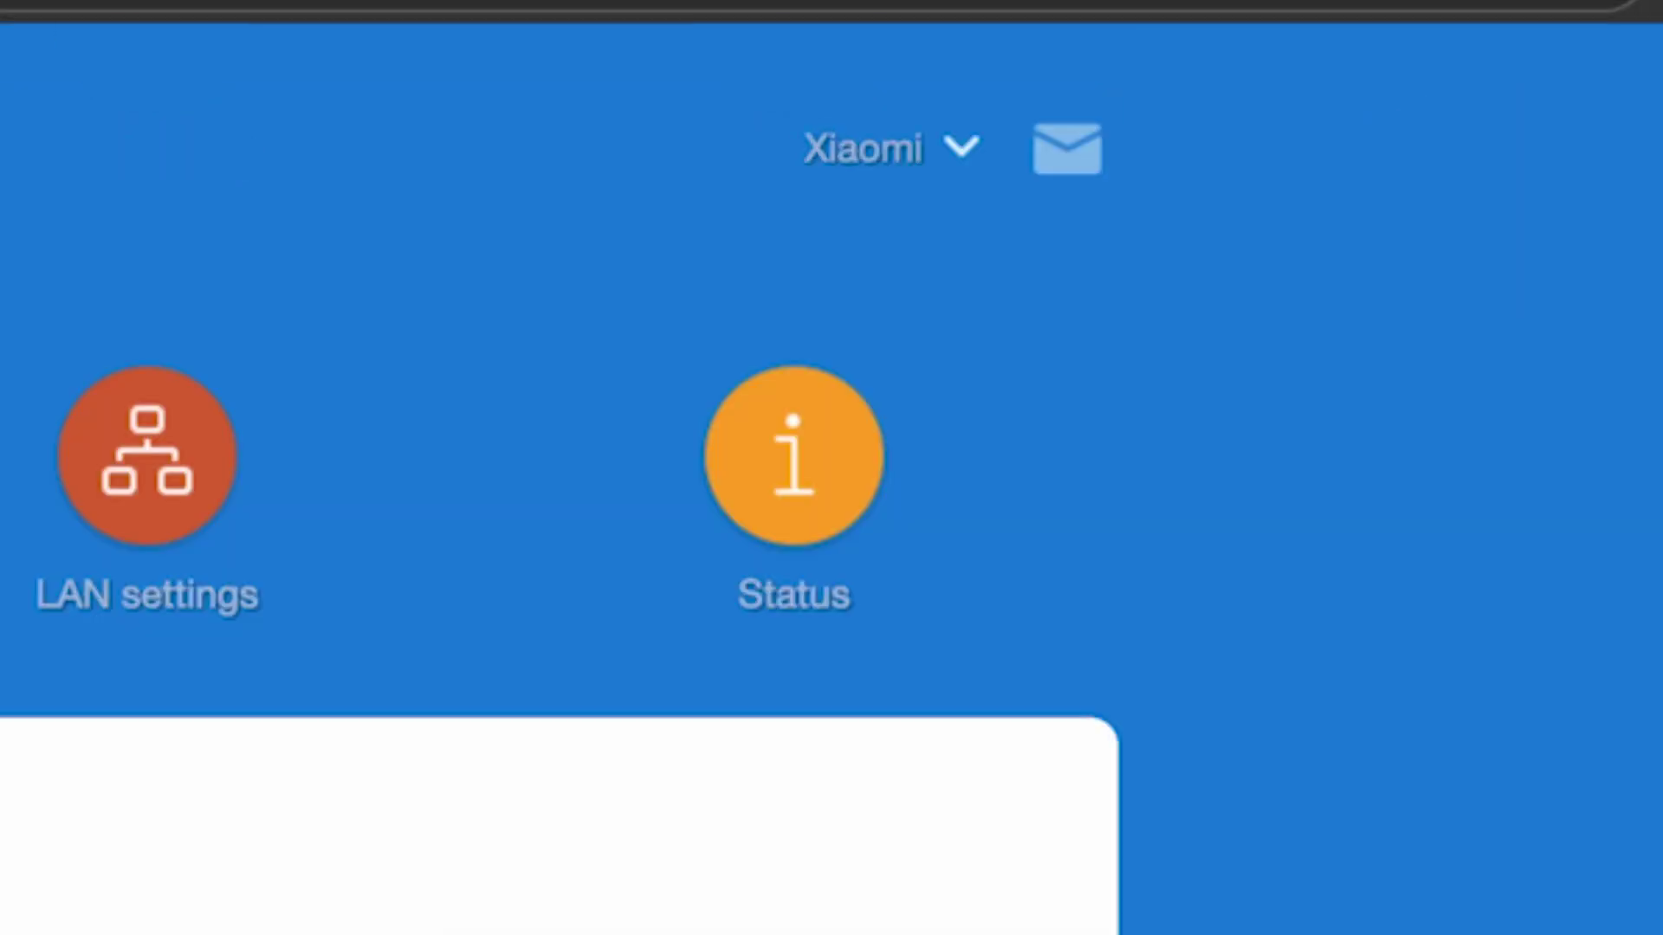
- Start another router reboot from the Xiaomi account menu
{"action": "left_click", "coordinate": [958, 149]}
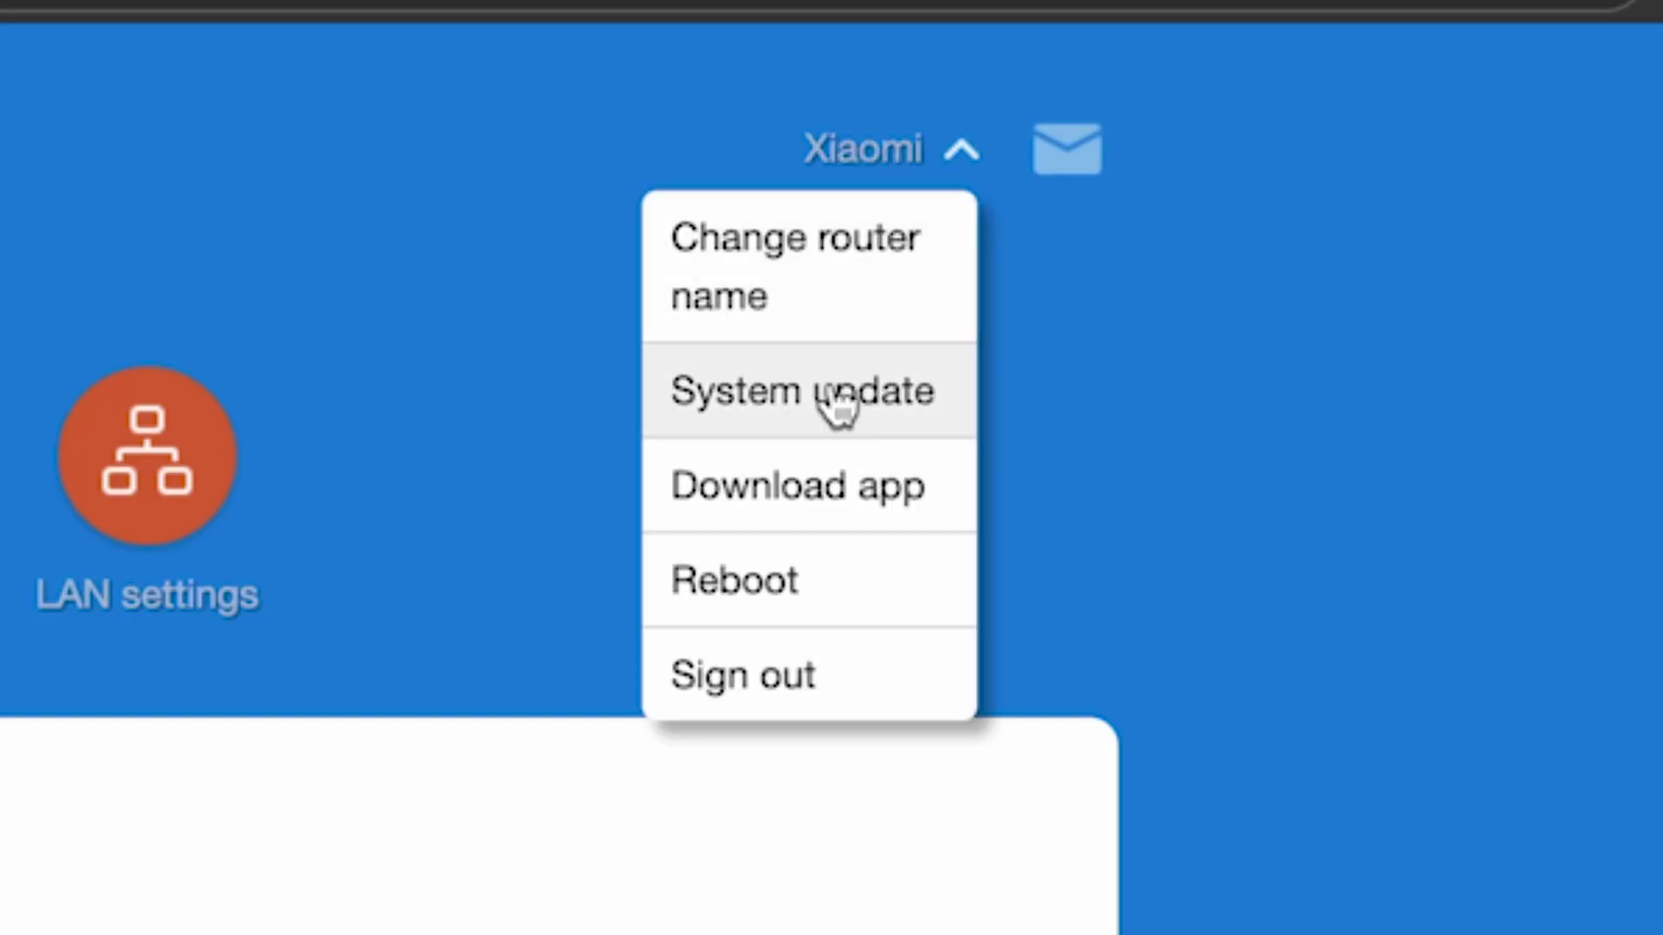
{"action": "left_click", "coordinate": [727, 580]}
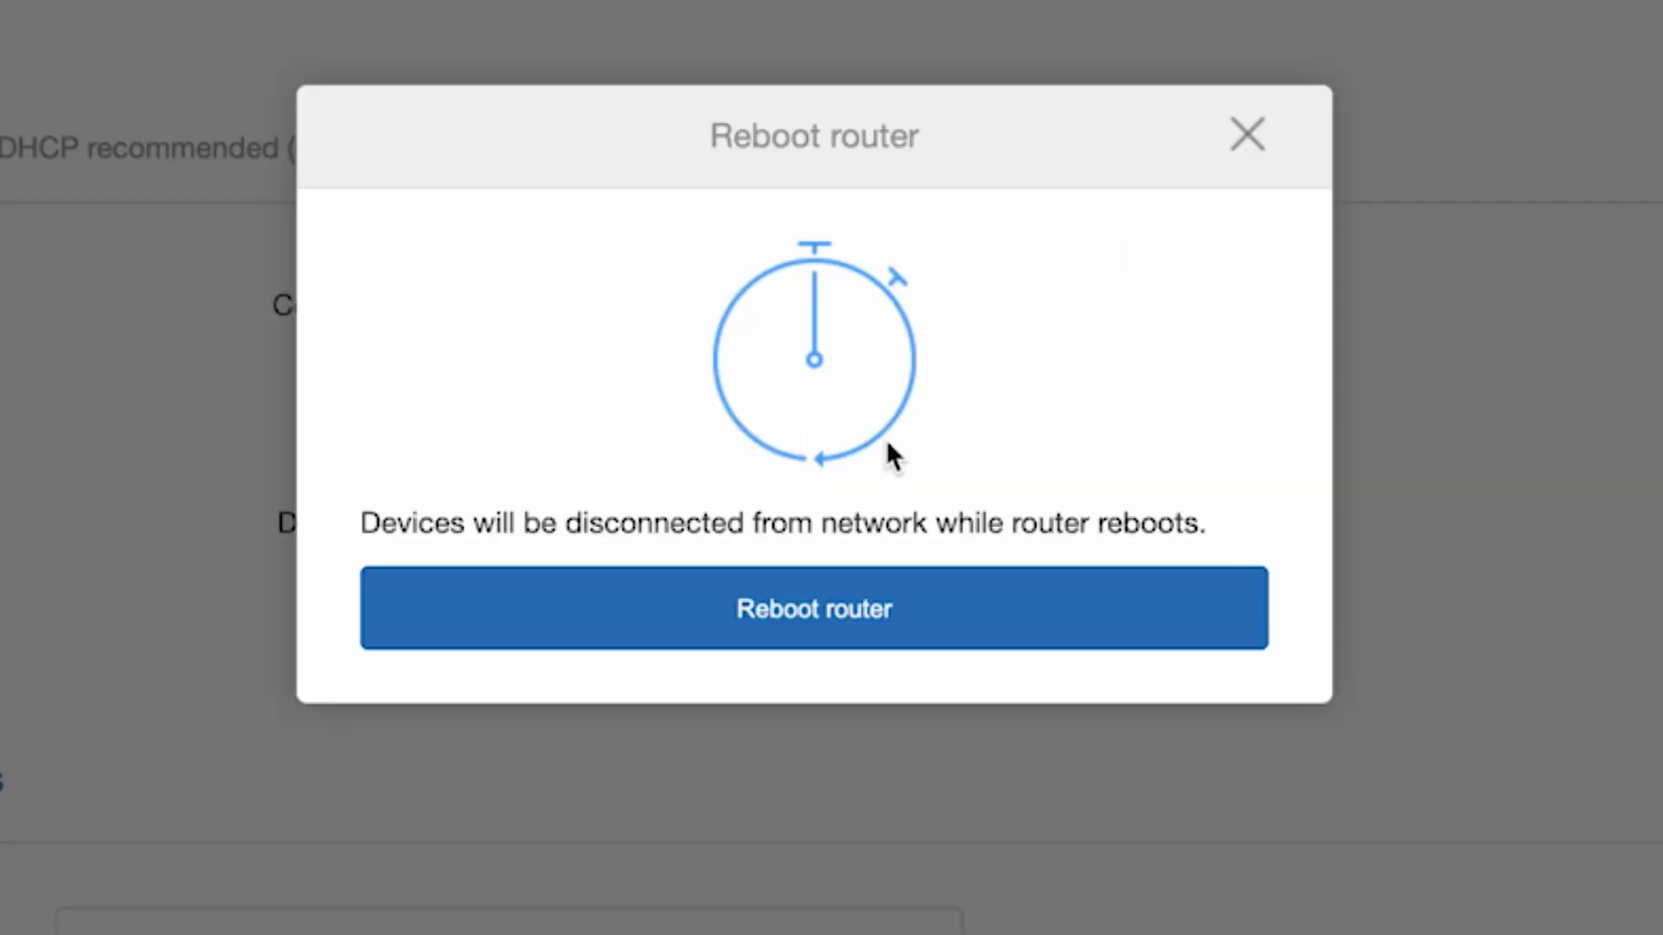
{"action": "left_click", "coordinate": [811, 610]}
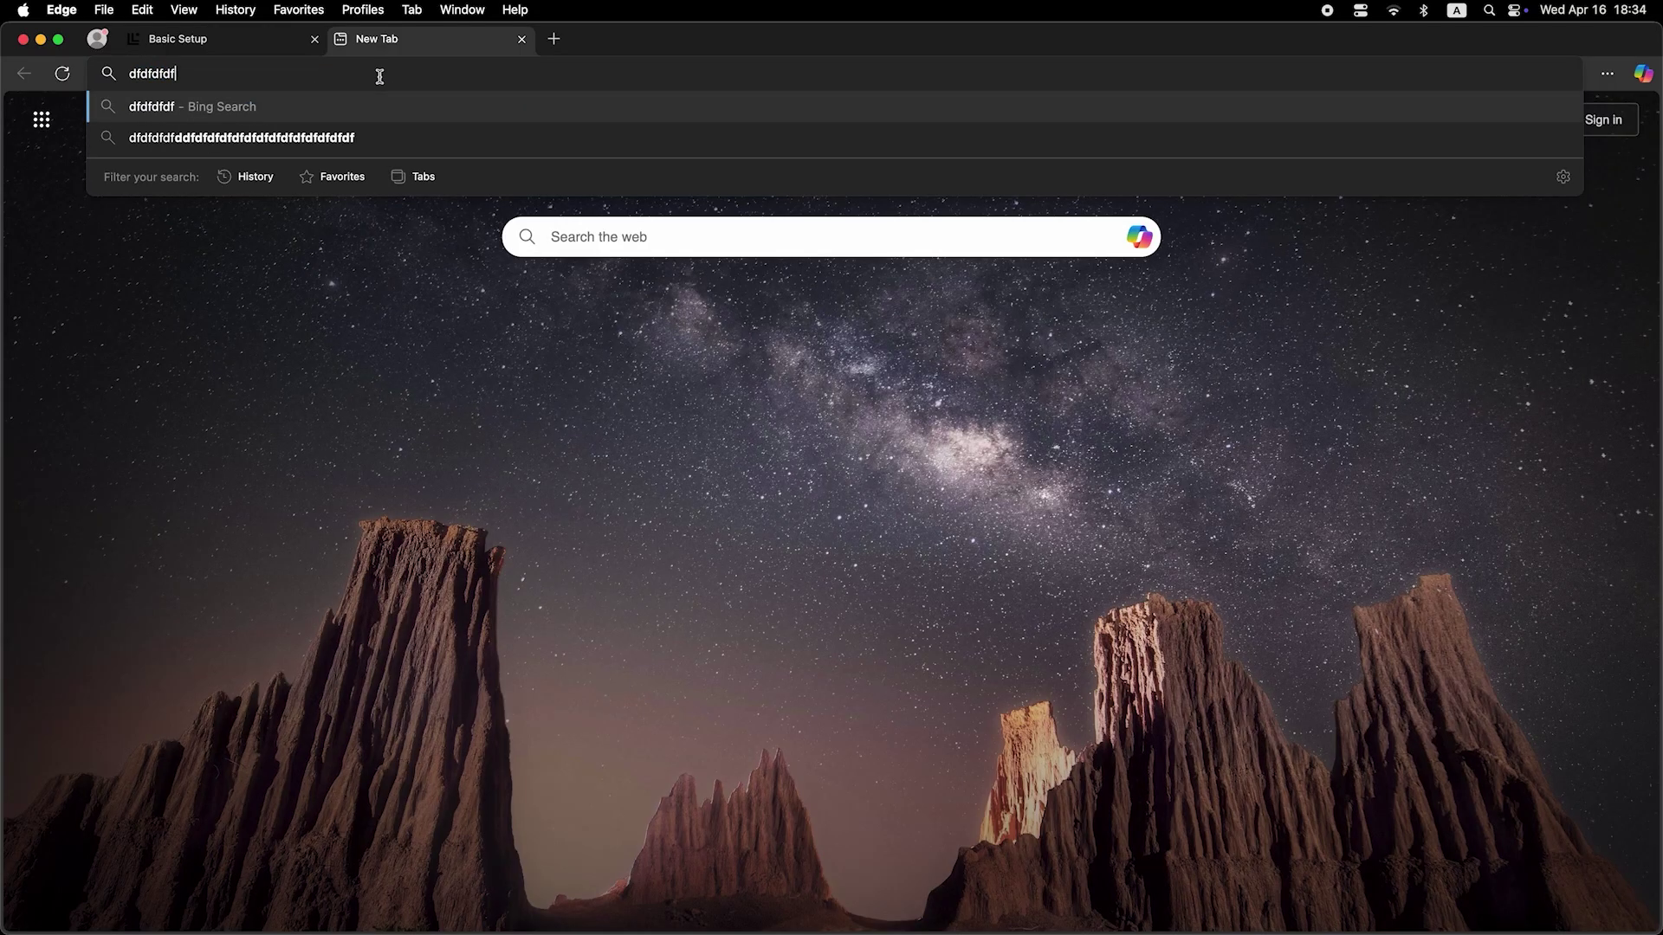
- Search for 'dfdfdfdf' in Edge to confirm Bing results load after the router reboot
{"action": "key", "text": "Return"}
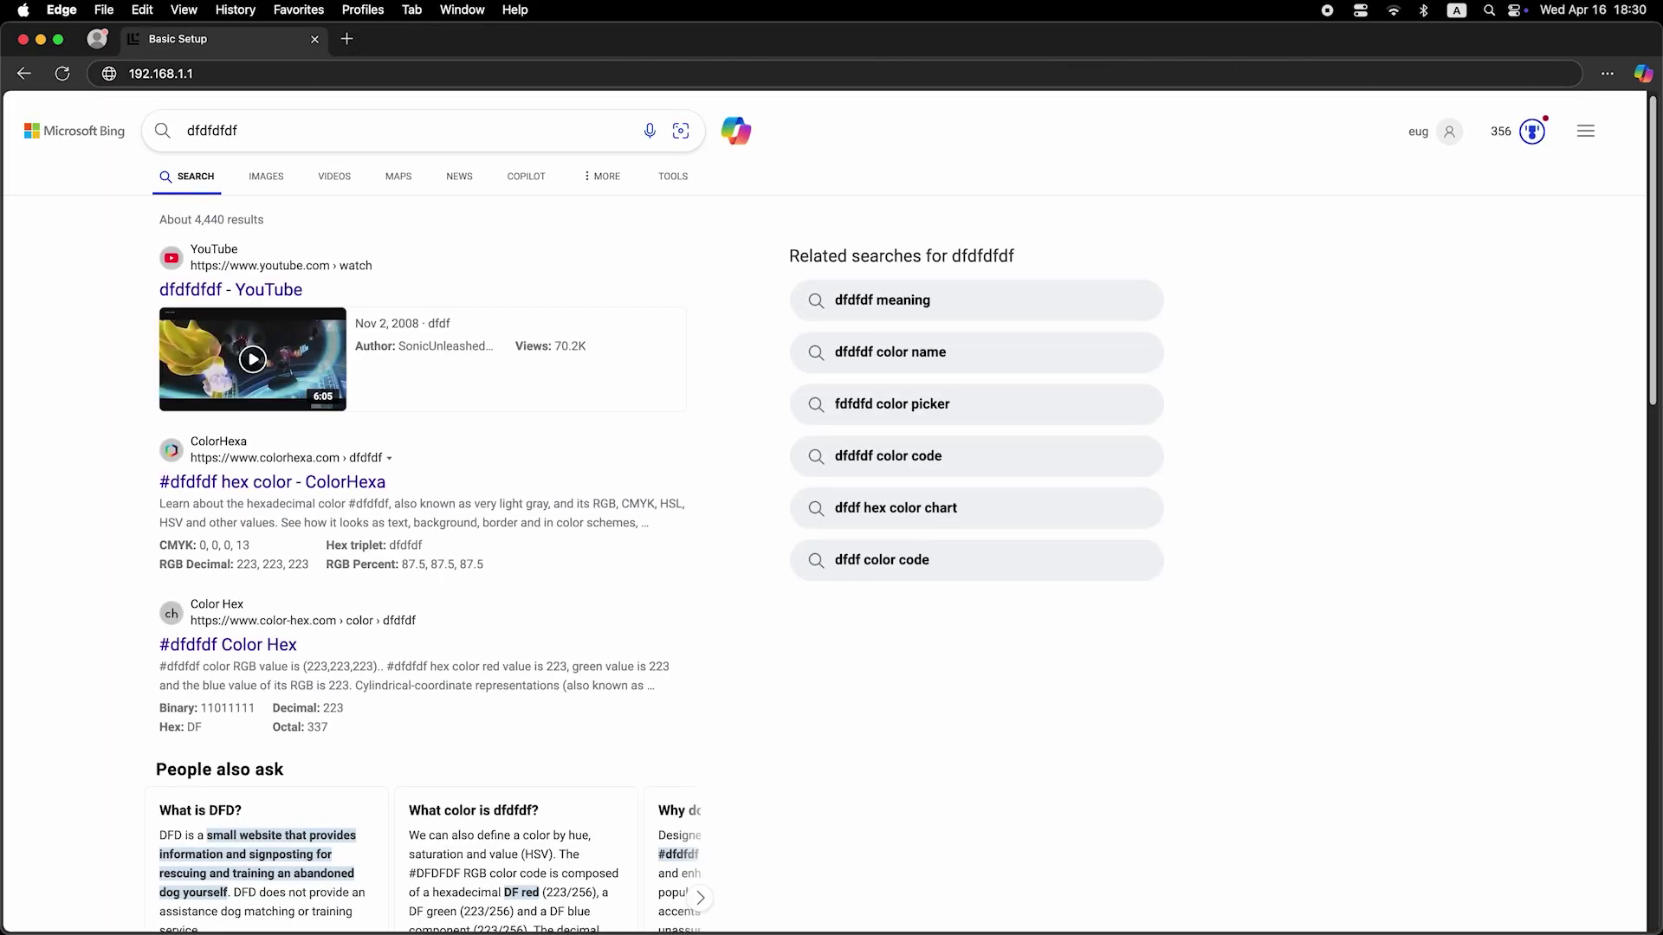